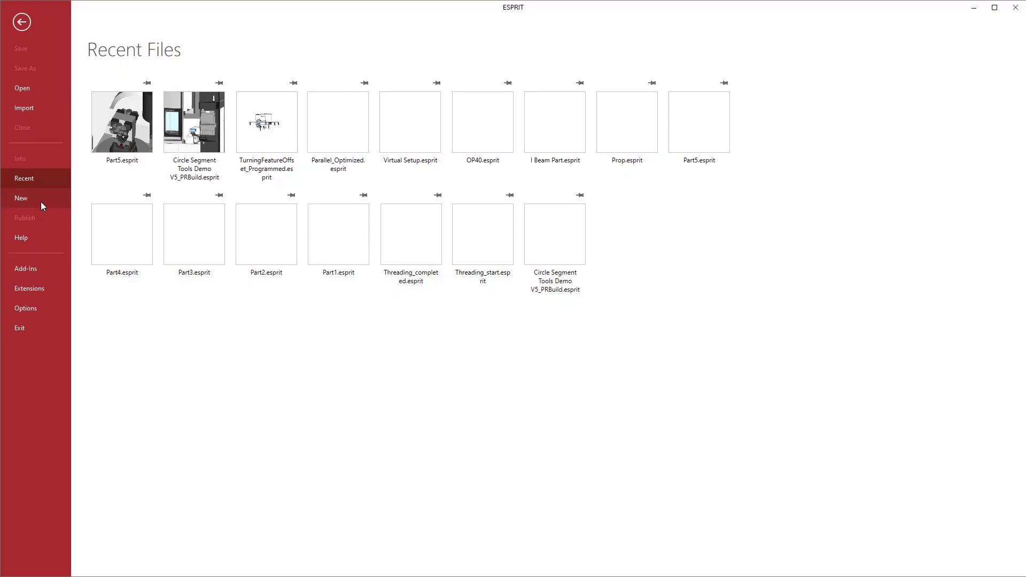
- Create a new document from the DMG MORI NTX2000-1500S machine template in My Templates
click(40, 201)
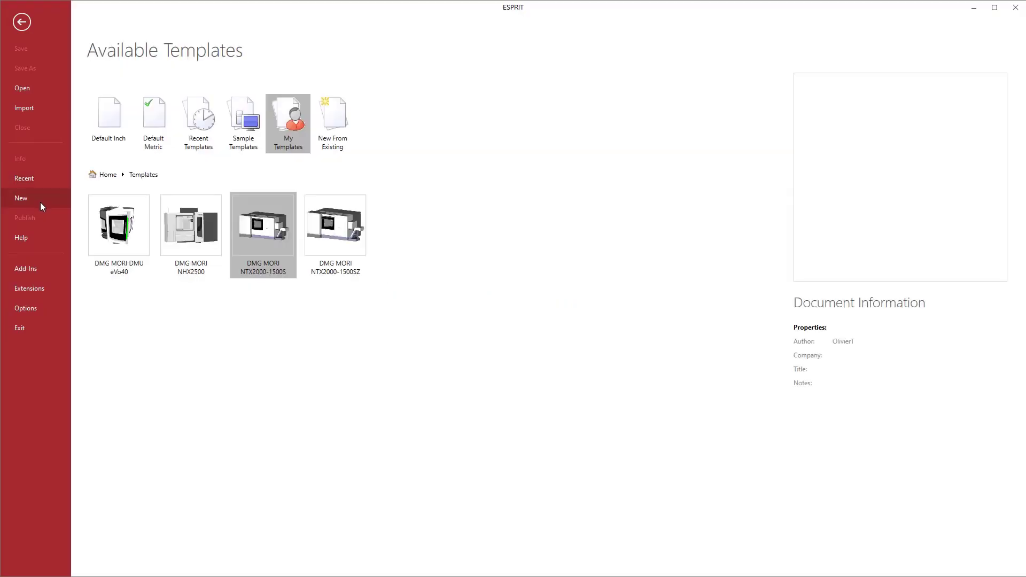
double_click(249, 235)
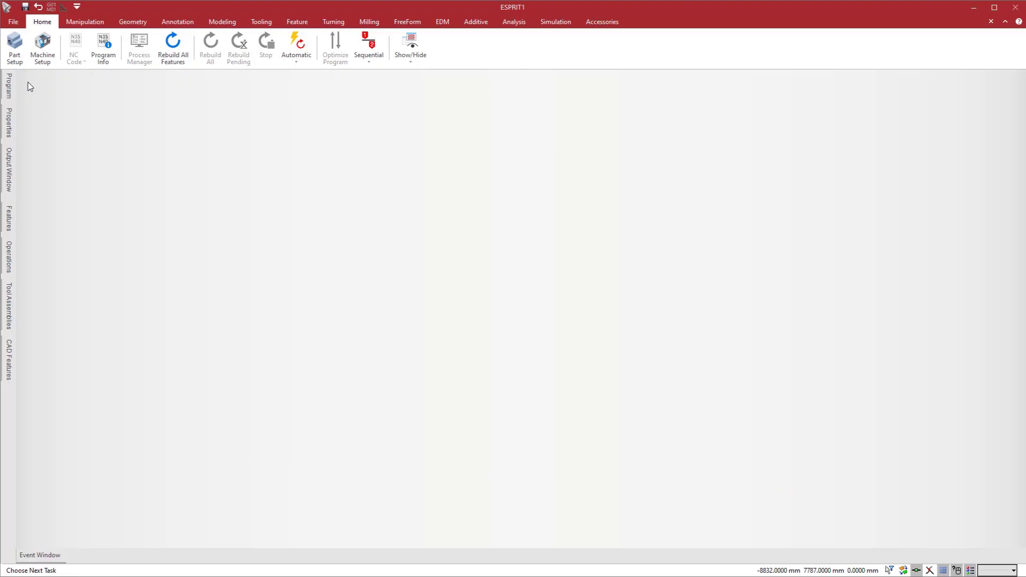
- Import Part.SLDPRT and run CAD Diagnostics on it, which reports no faults
click(15, 21)
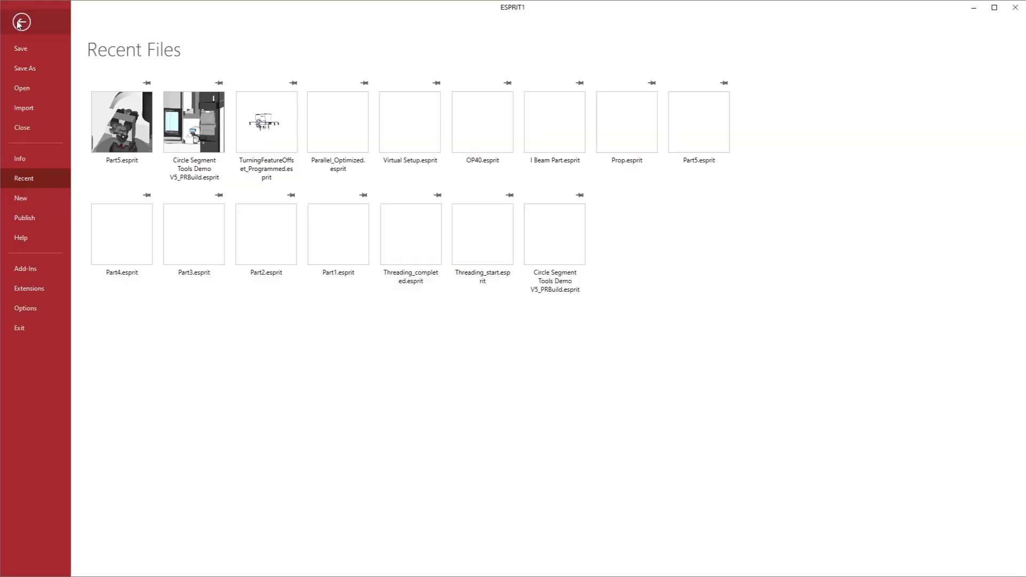
click(31, 108)
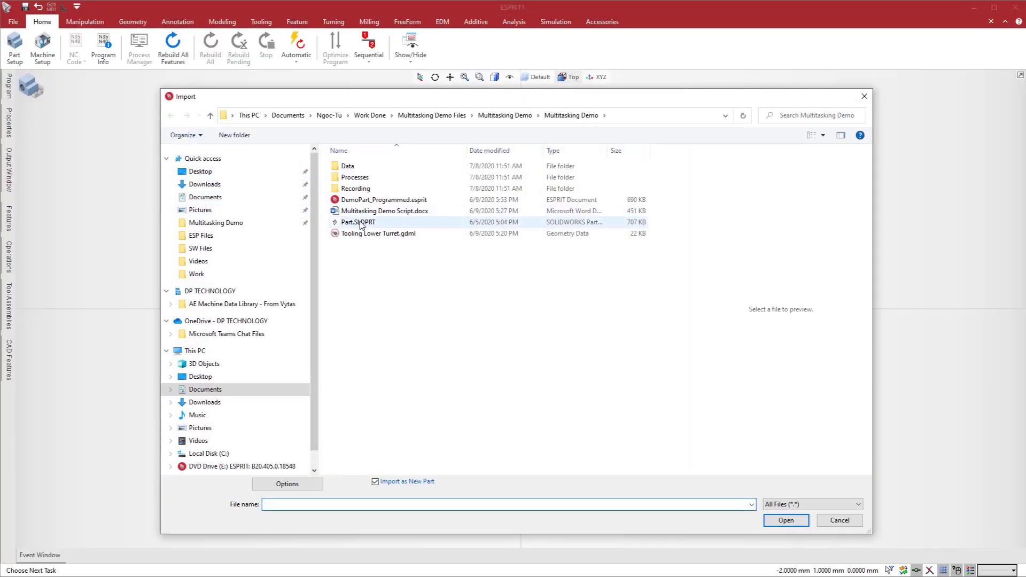
click(361, 222)
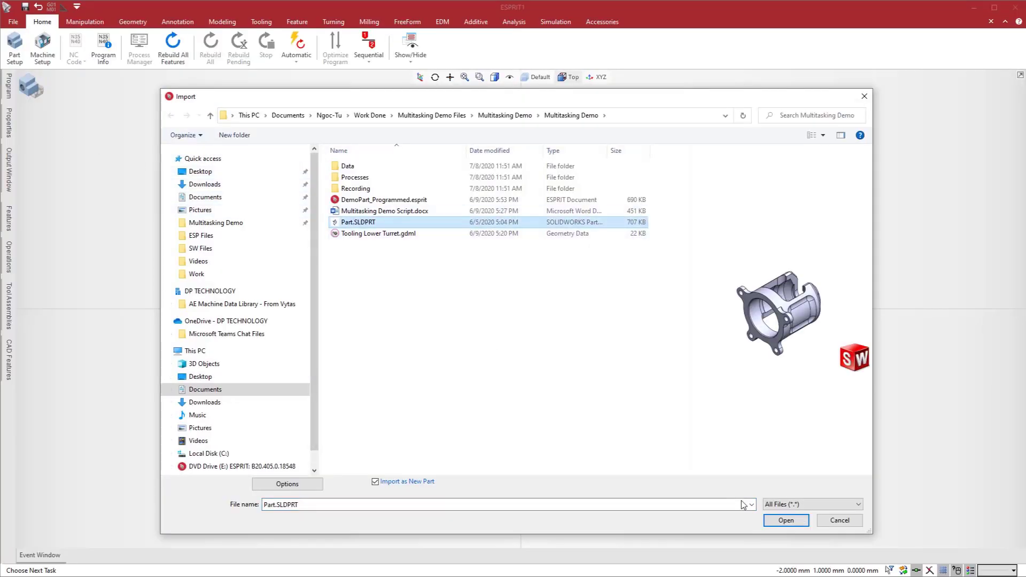
click(785, 520)
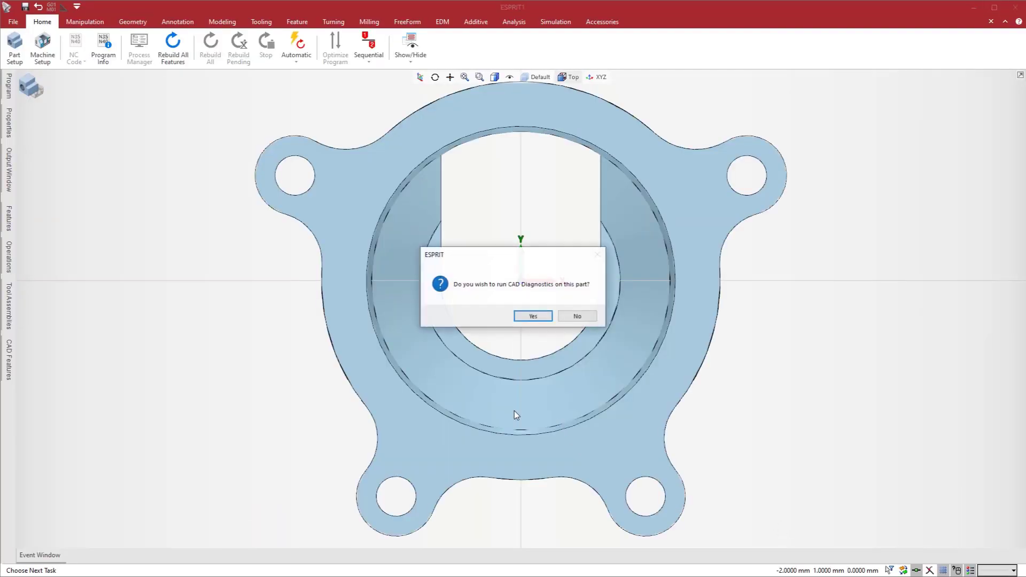
click(533, 316)
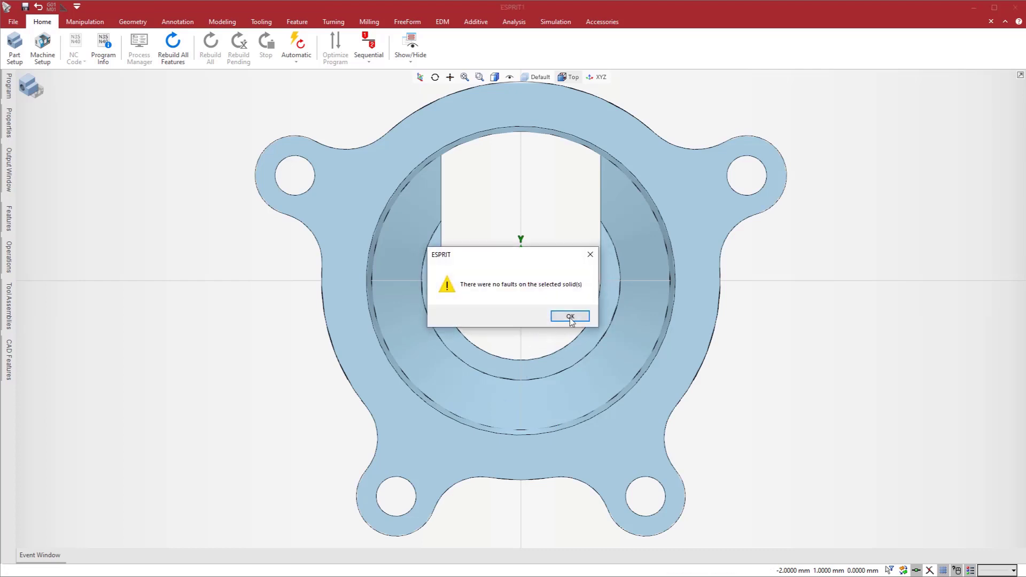
click(570, 317)
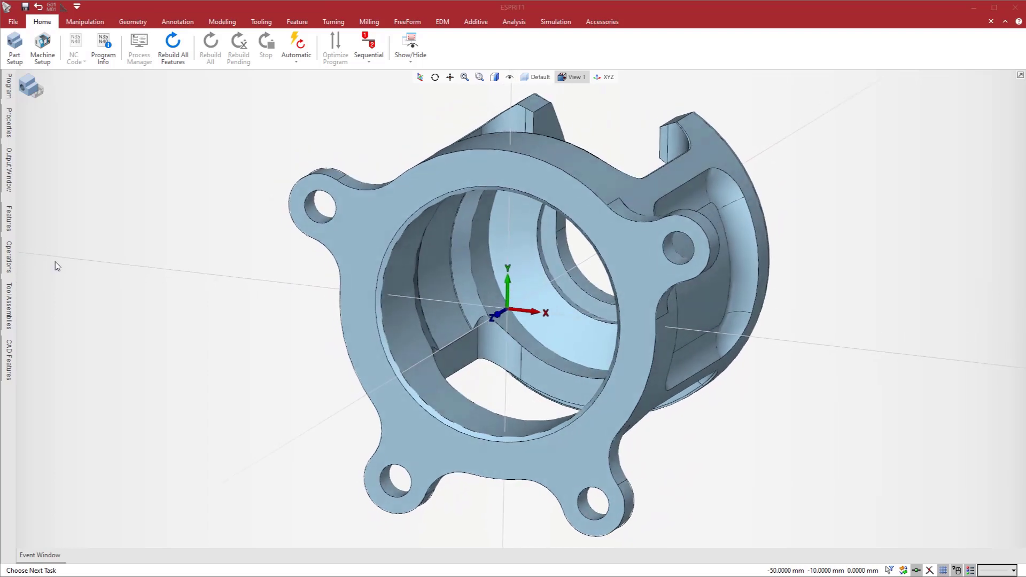
- Orbit to isometric and highlight Revolve1 and Cut-Extrude1–3 from the CAD feature tree
middle_drag(75, 263, 76, 337)
click(9, 360)
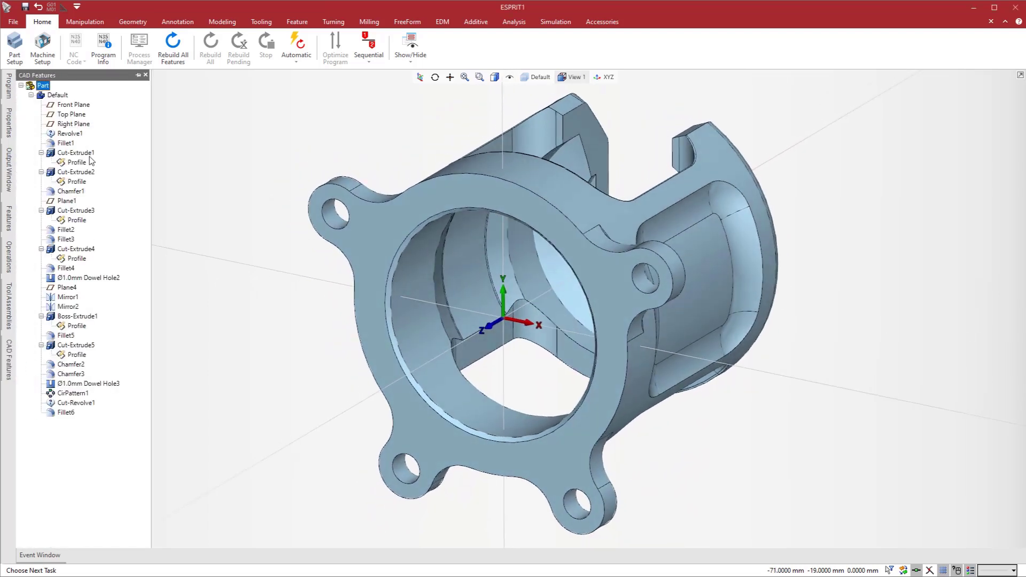
click(74, 135)
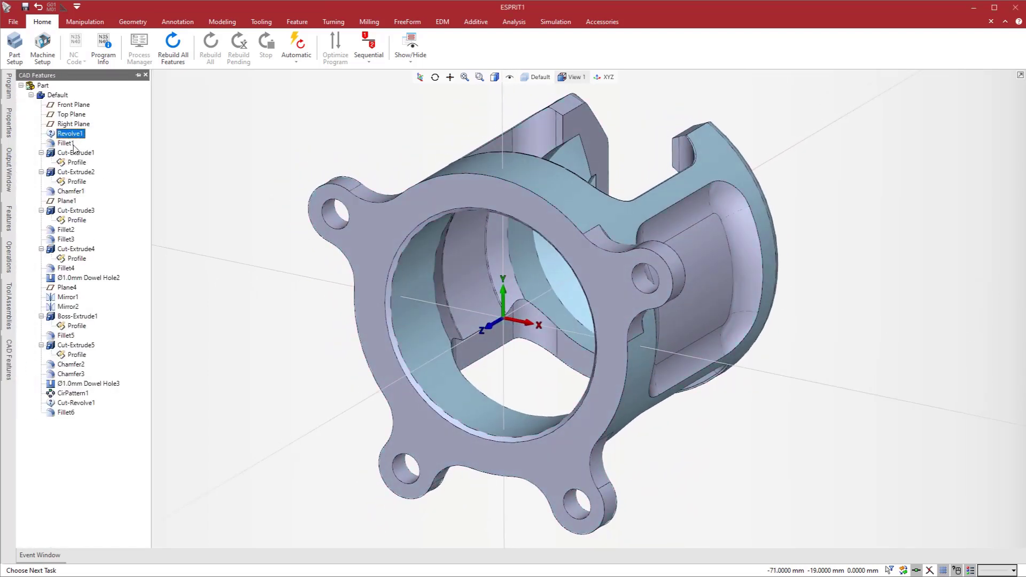
click(75, 152)
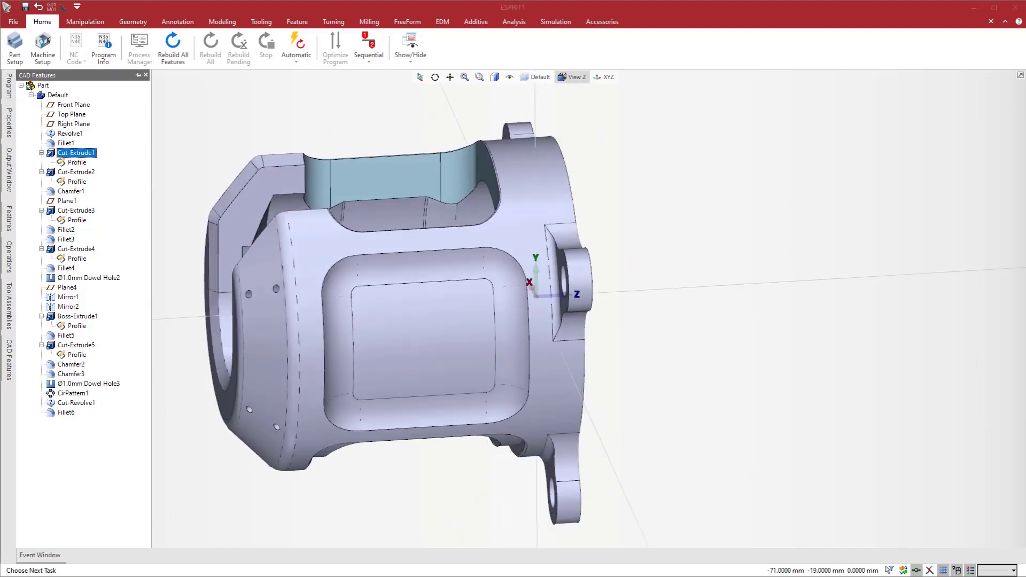
click(83, 174)
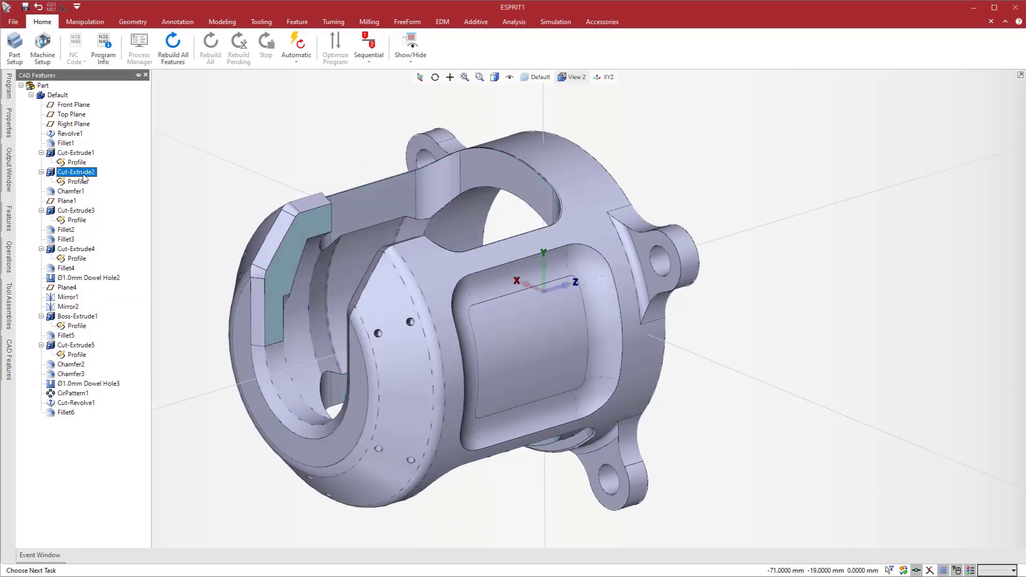
click(81, 212)
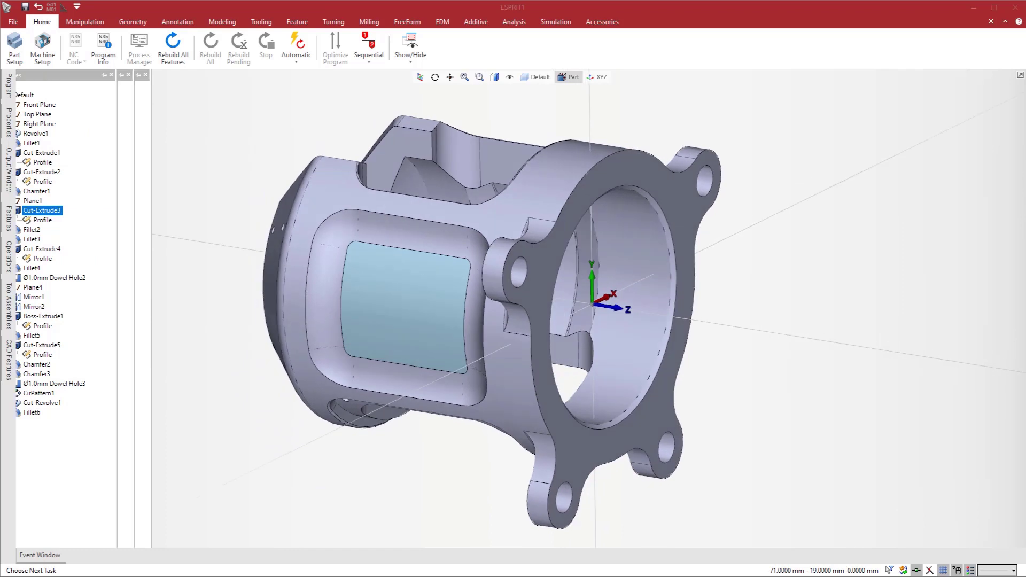
- Create bar stock around Part1 with a 60 mm outside diameter
click(9, 44)
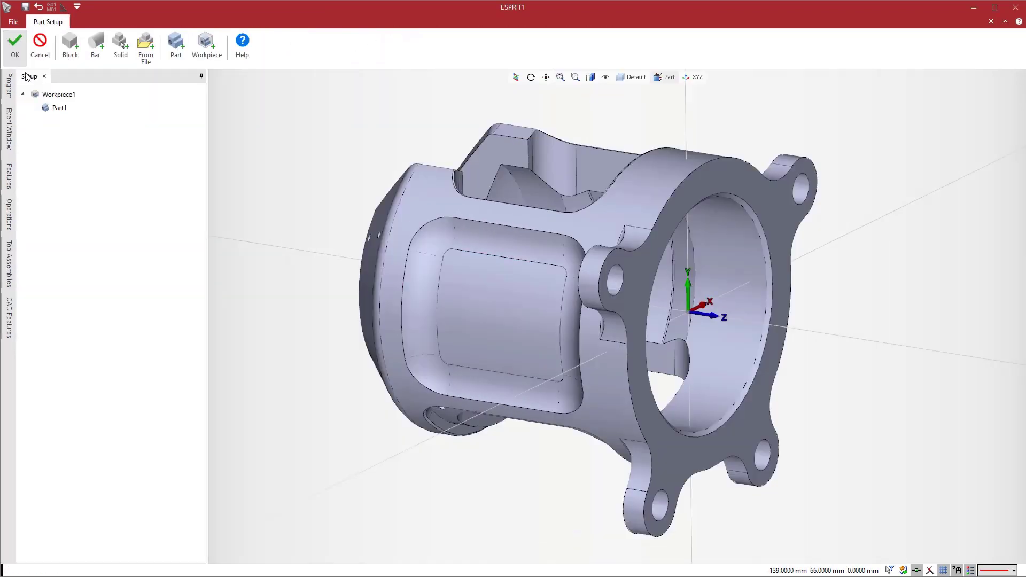
click(56, 109)
click(92, 48)
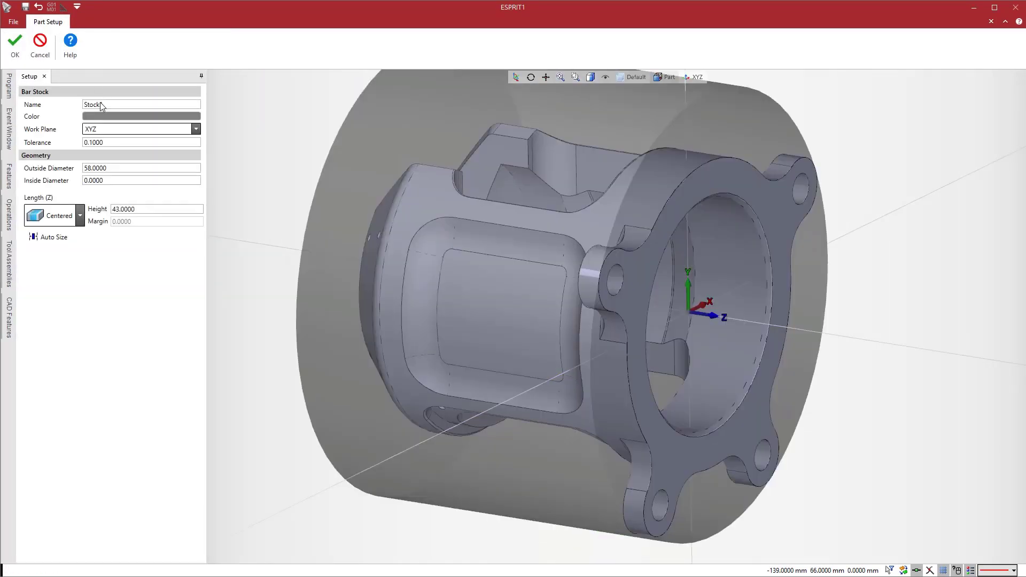
drag(114, 166, 79, 169)
text(60)
key(Return)
- Align the stock length to the part top with height 300 and 2 mm top margin
click(80, 215)
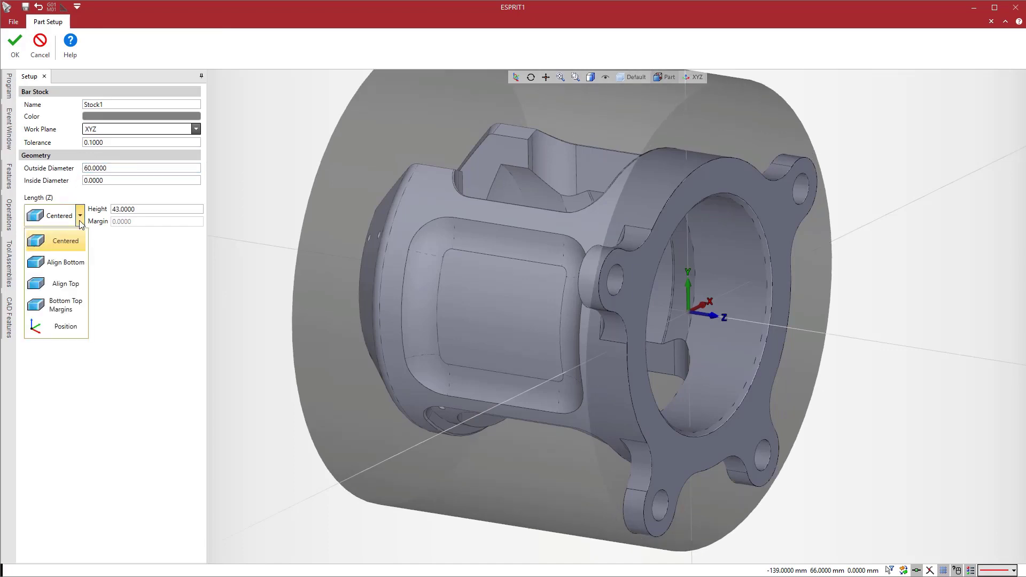
click(65, 283)
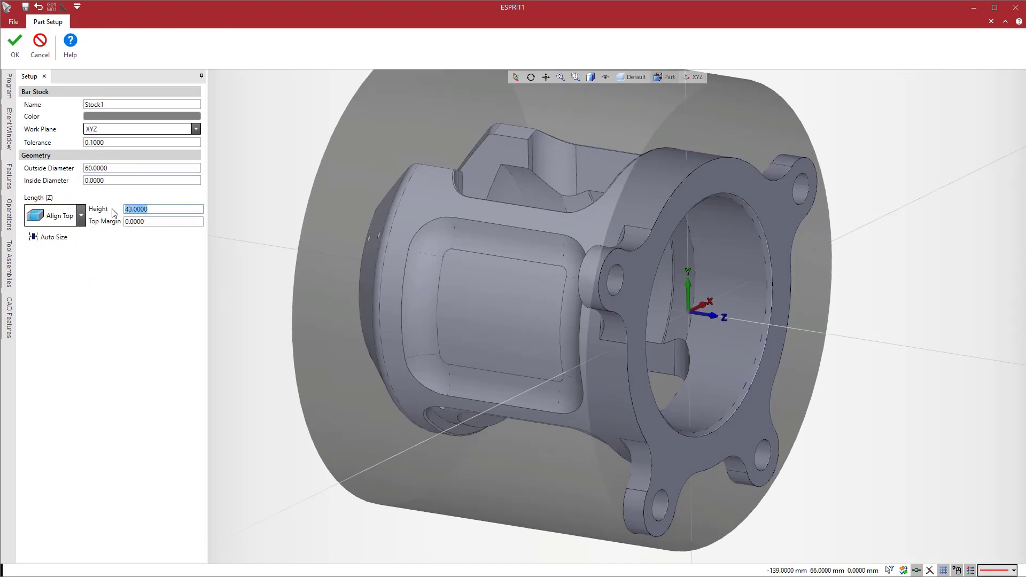
text(300)
key(Tab)
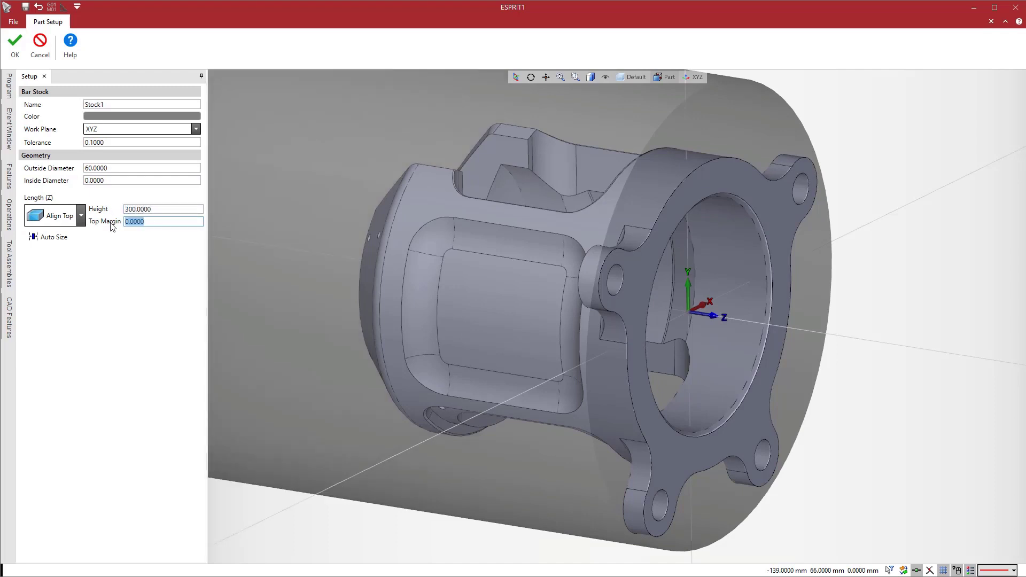
key(Return)
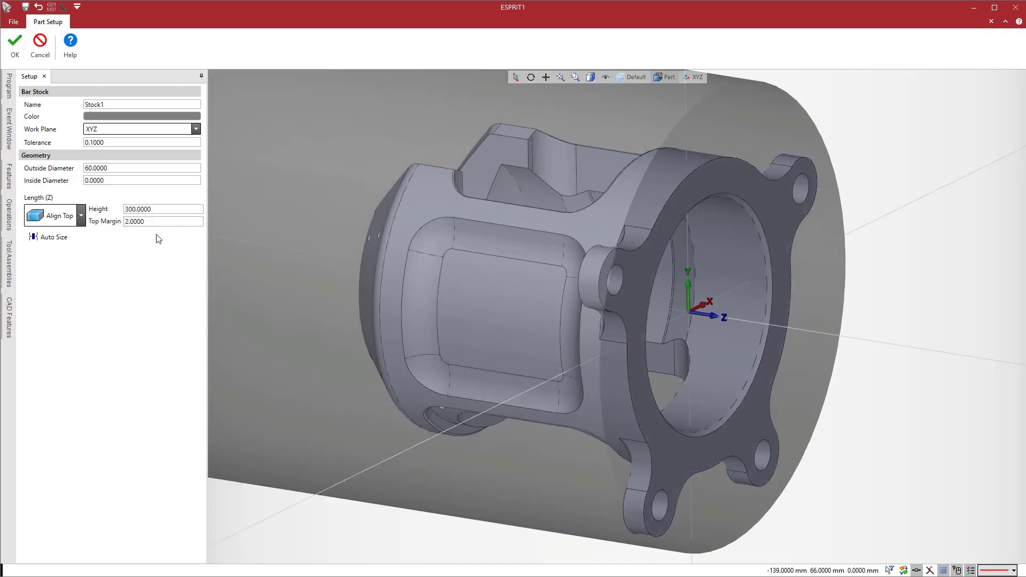
click(15, 45)
click(15, 45)
- Mount Workpiece1 in the SCHUNK chuck, mating its end face to the jaw face with 100 mm offset
click(42, 47)
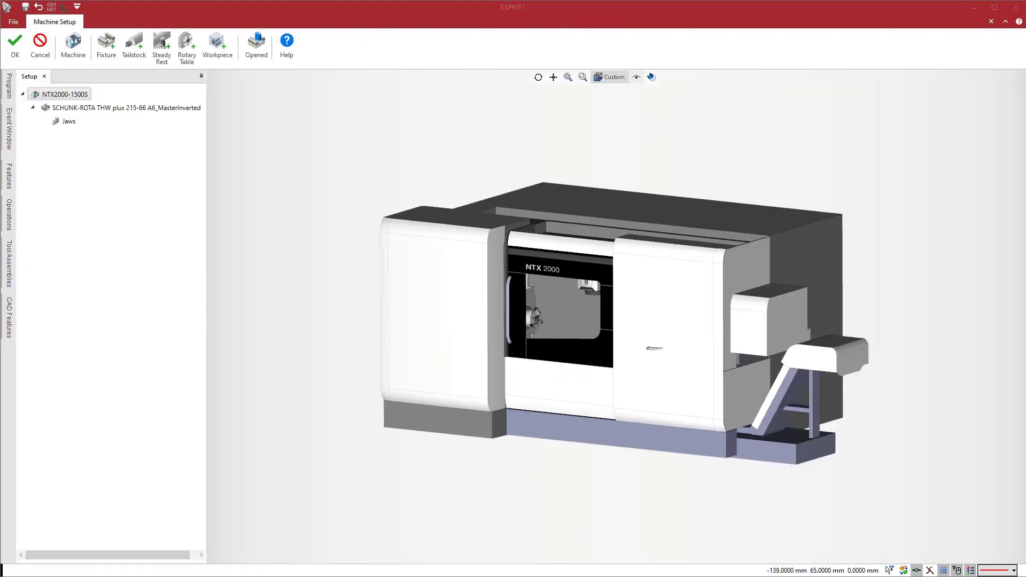
click(636, 77)
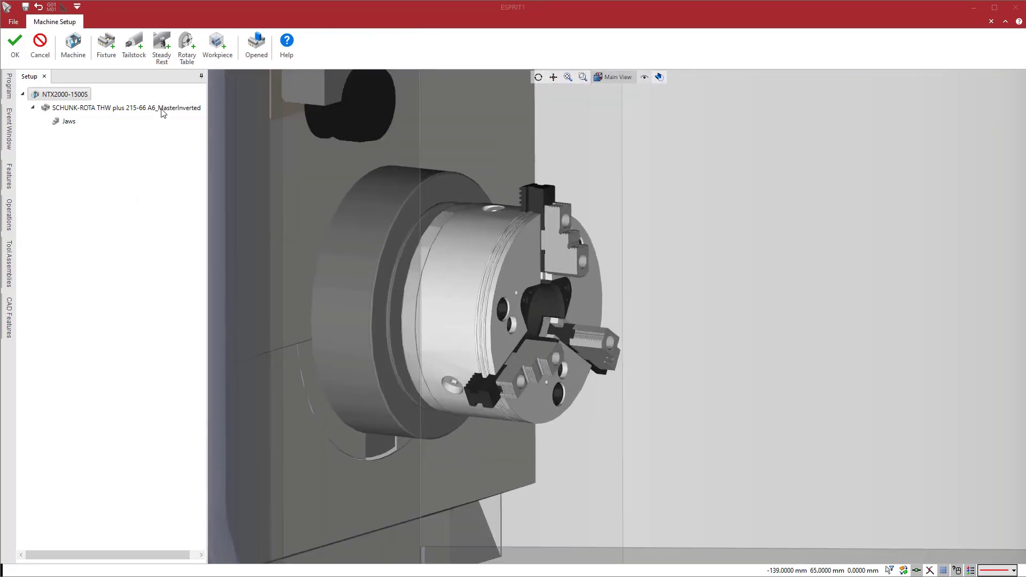
click(163, 109)
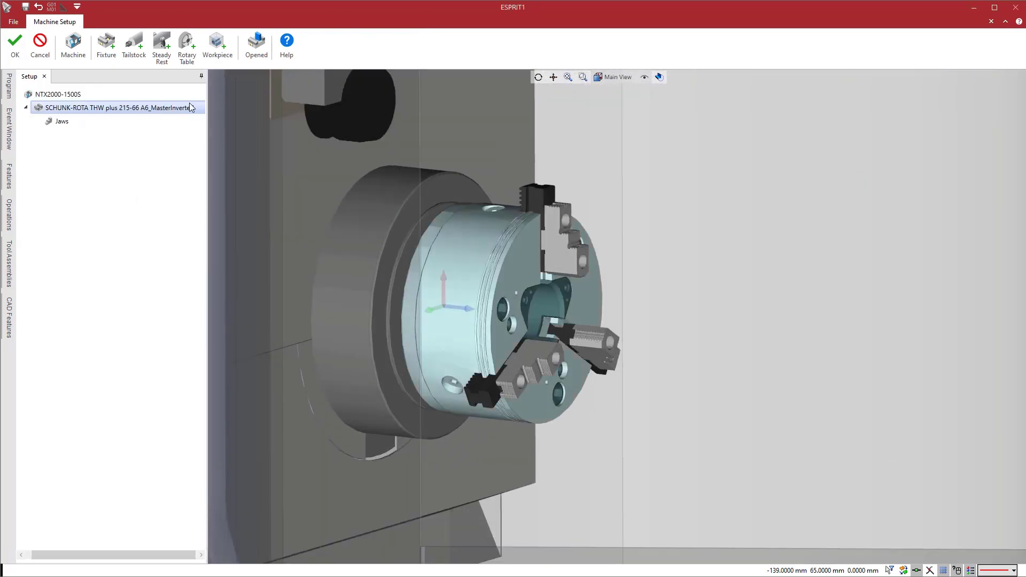
click(212, 54)
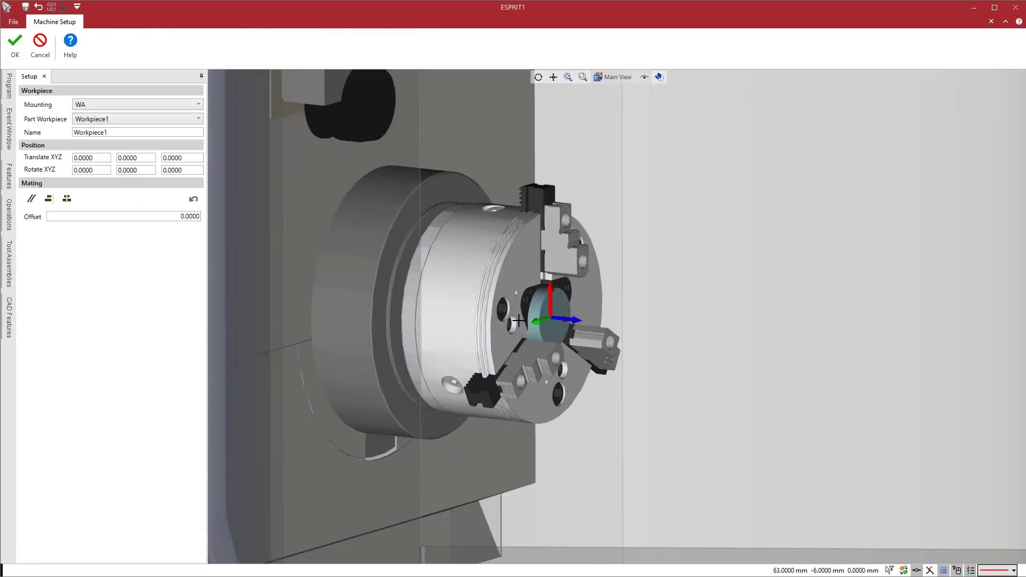
click(560, 333)
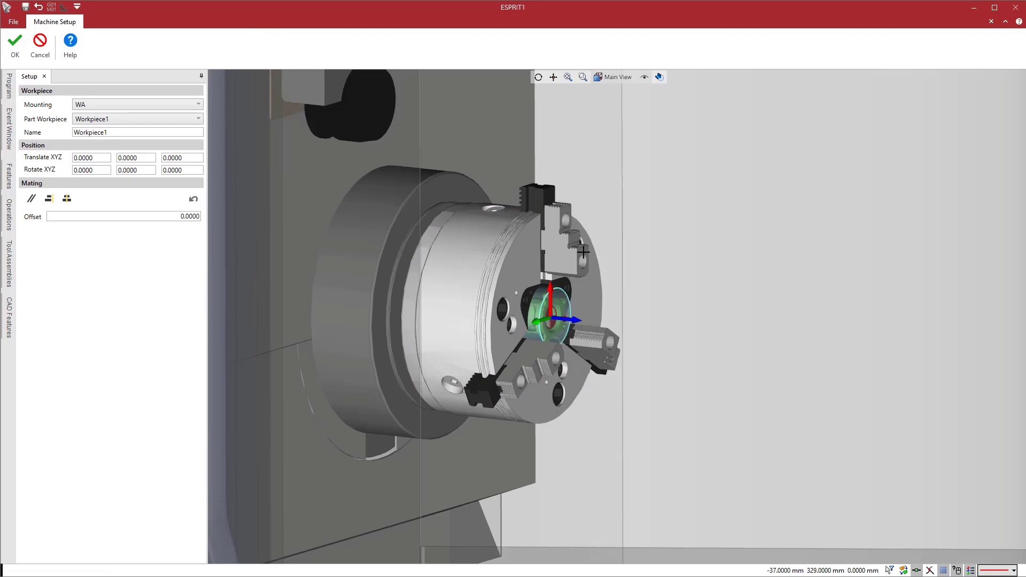
click(583, 258)
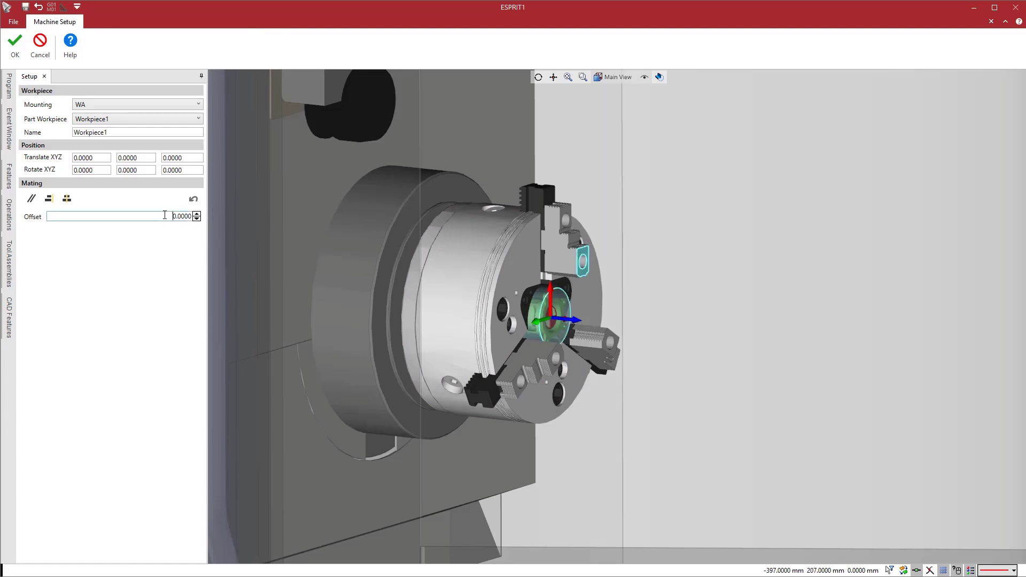
drag(165, 215, 206, 215)
text(100)
click(48, 198)
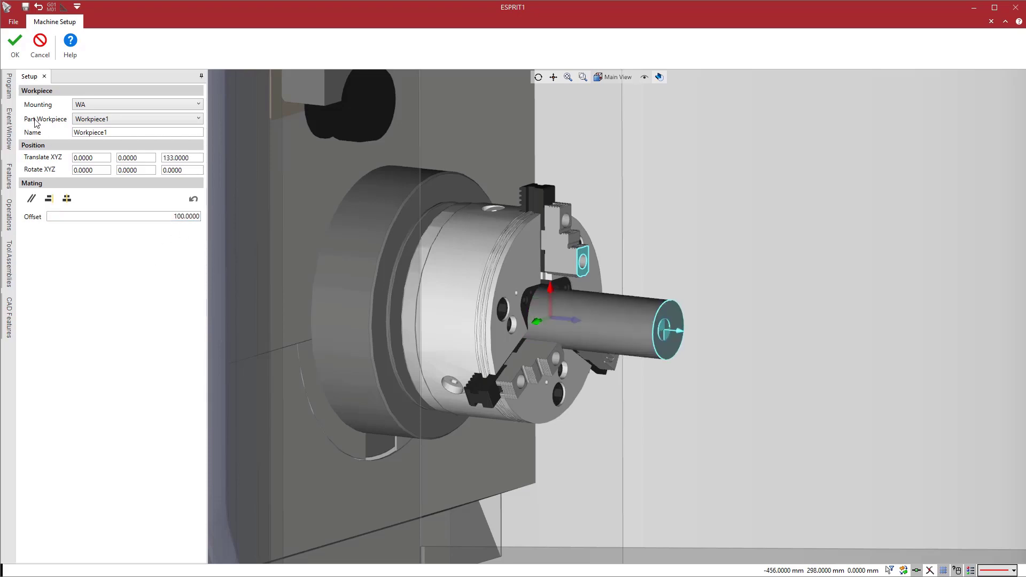
click(15, 53)
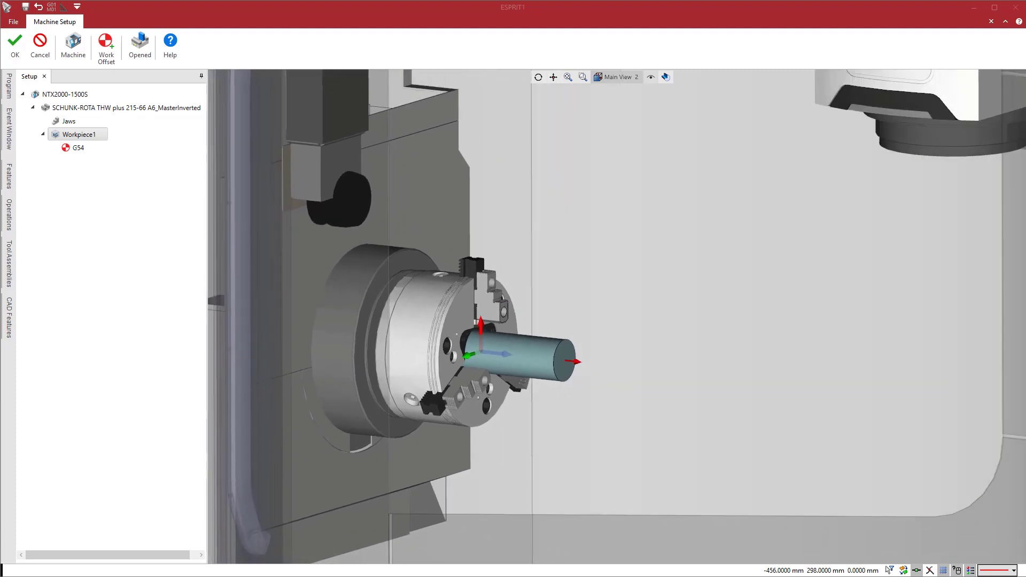
- Cycle the main chuck jaws closed, open and closed again
click(140, 51)
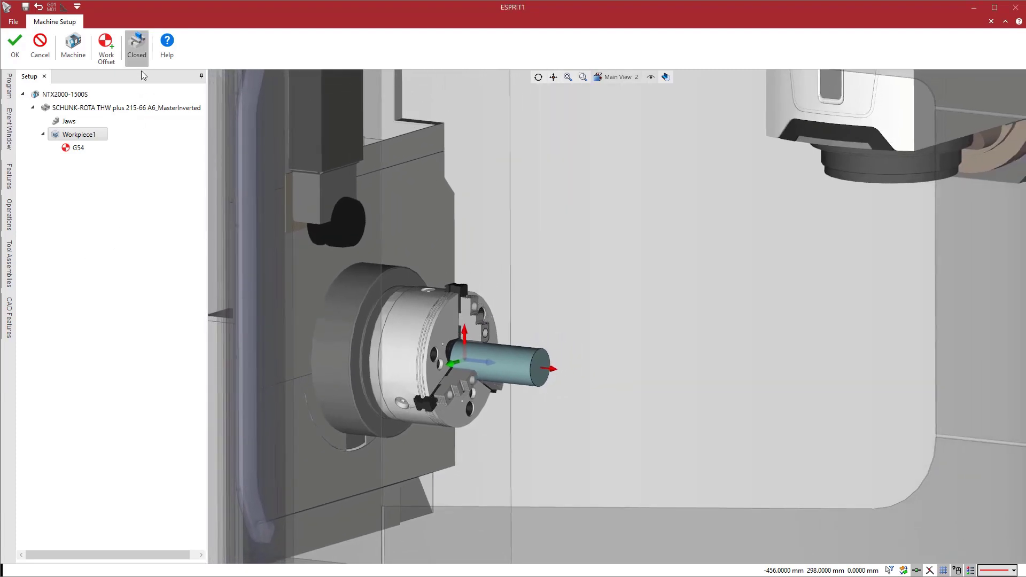
click(138, 51)
click(138, 50)
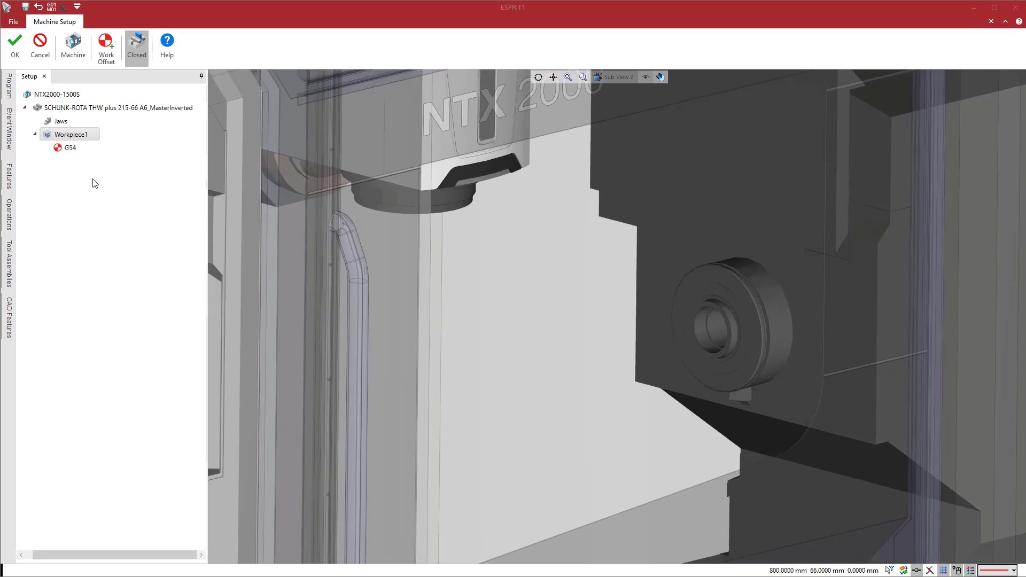
- Load the SCHUNK-ROTA THW with ID Jaws chuck onto the sub spindle as a fixture
click(56, 94)
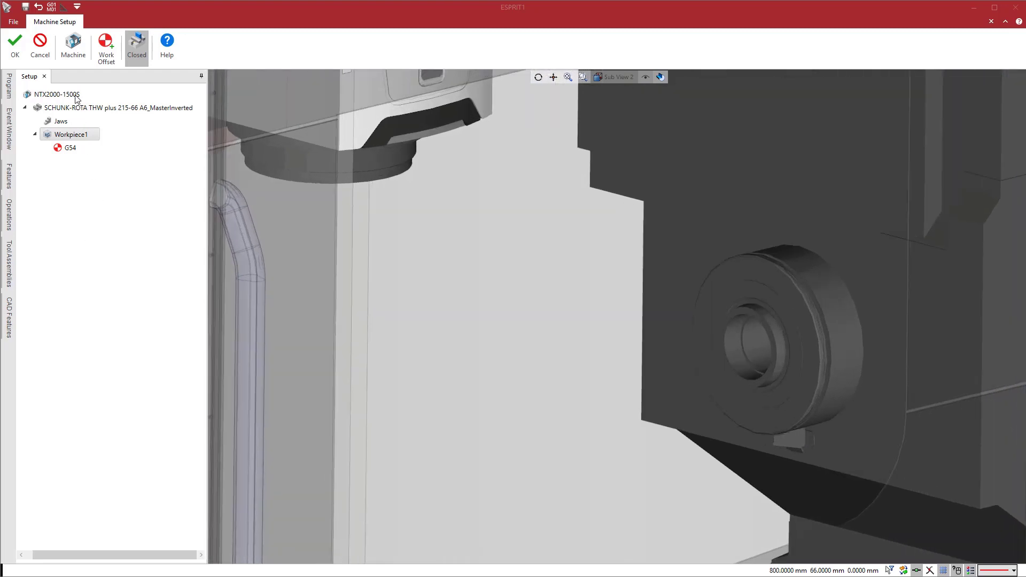
click(106, 51)
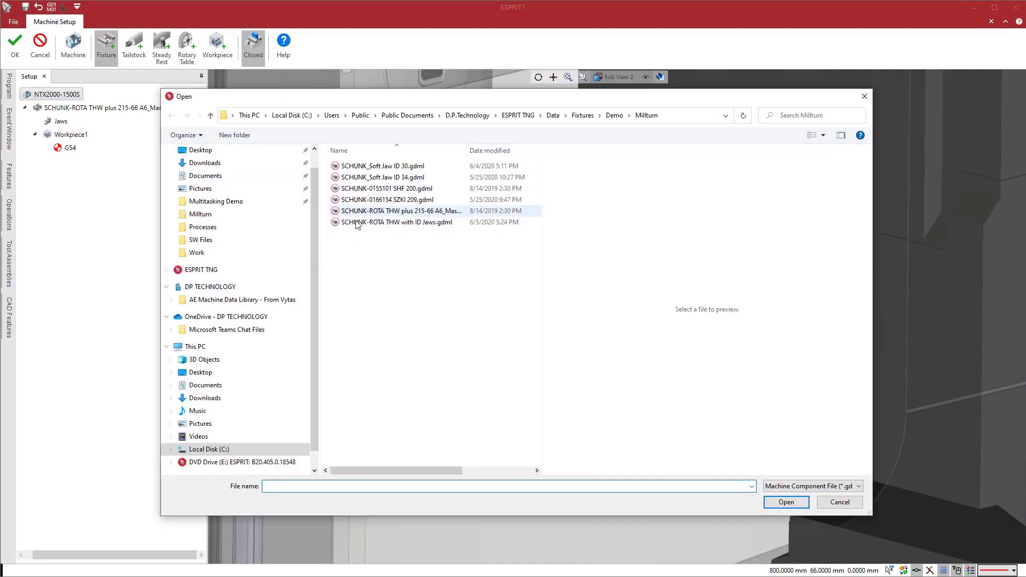
click(397, 222)
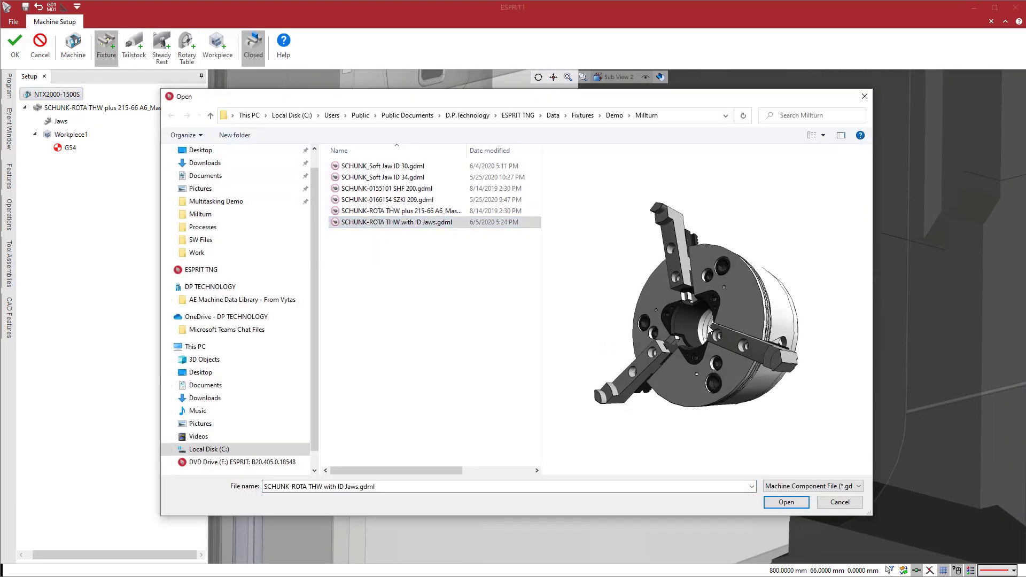
click(796, 501)
click(15, 43)
- Open and close the new chuck's jaws, then finish the machine setup
click(253, 51)
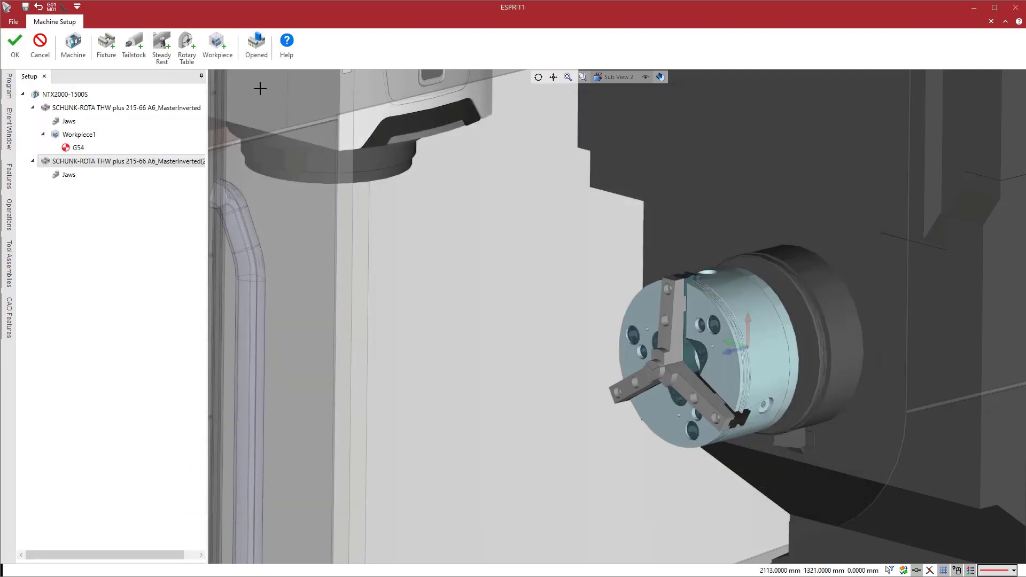
click(254, 59)
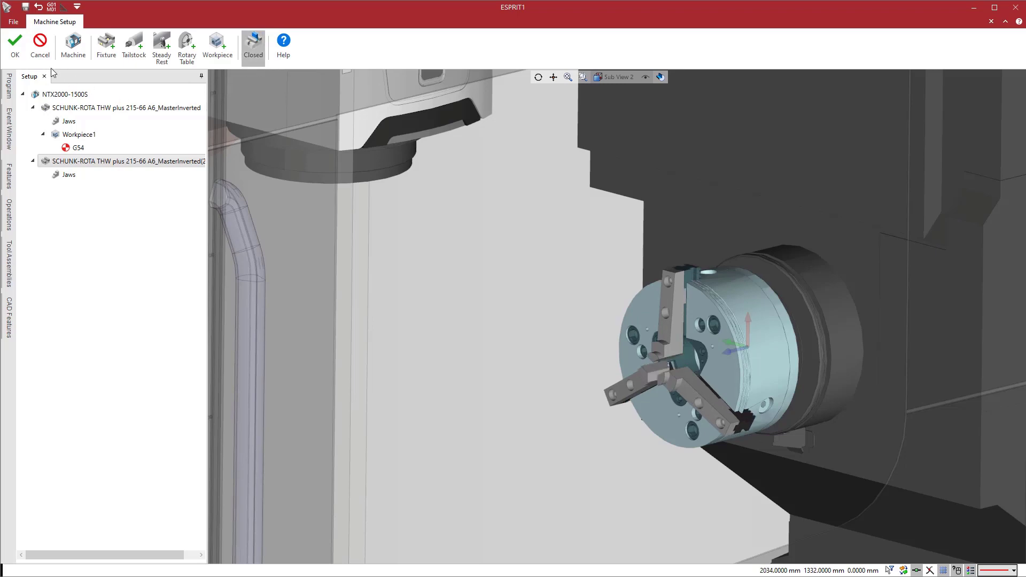
click(15, 44)
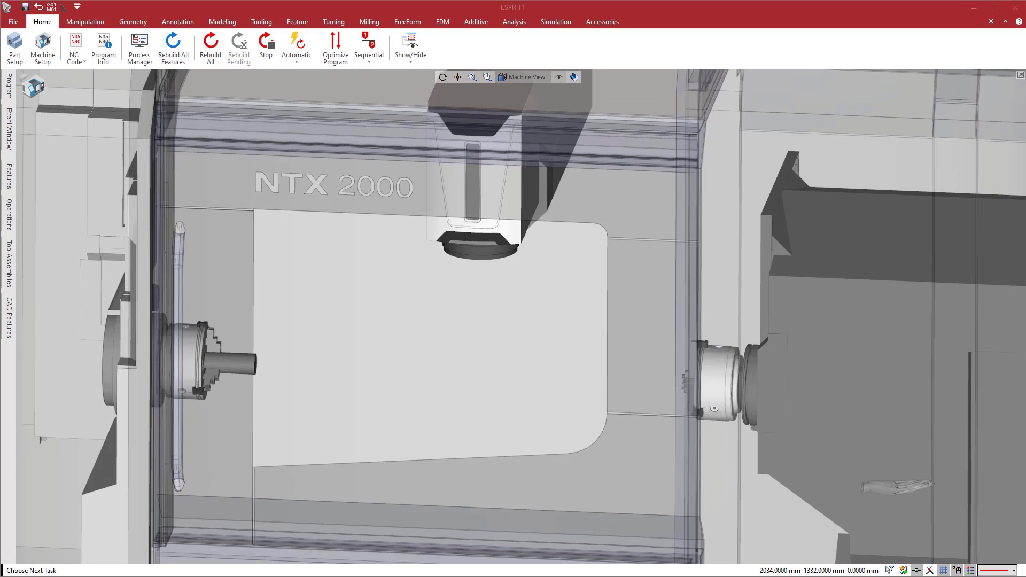
- Recognize turning features on the housing solid using Z as the turning axis
click(297, 22)
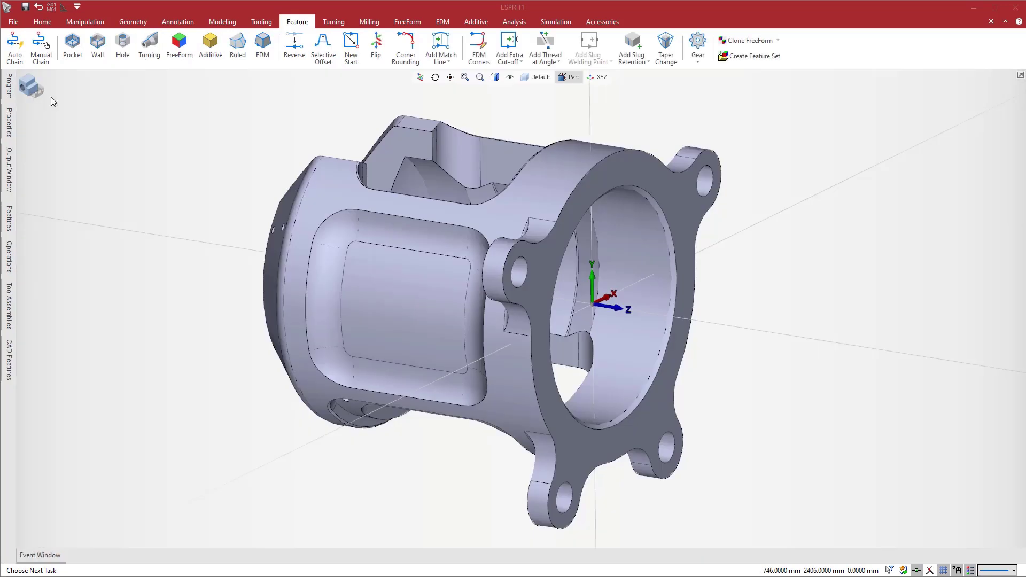
click(327, 191)
click(150, 49)
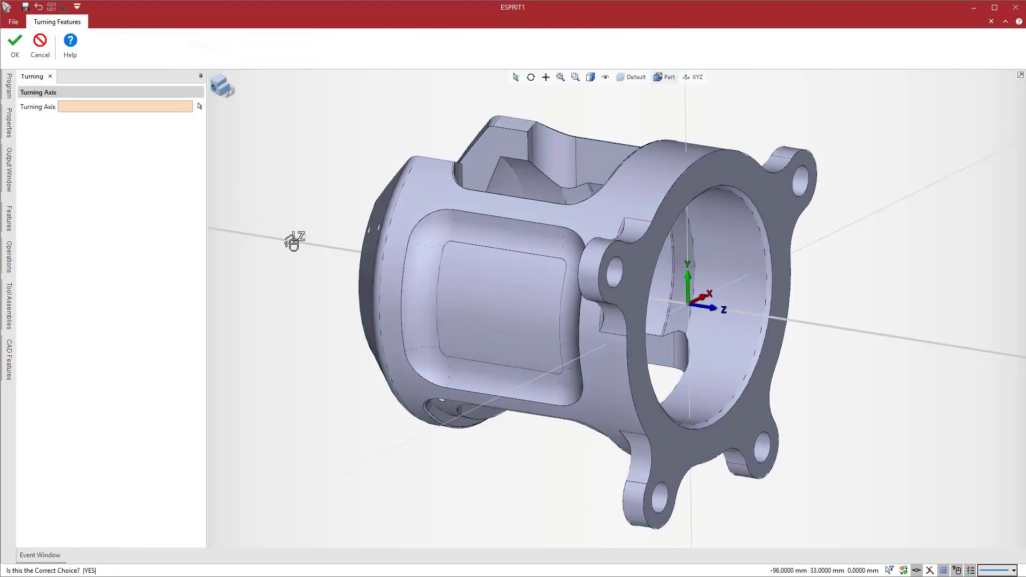
click(291, 242)
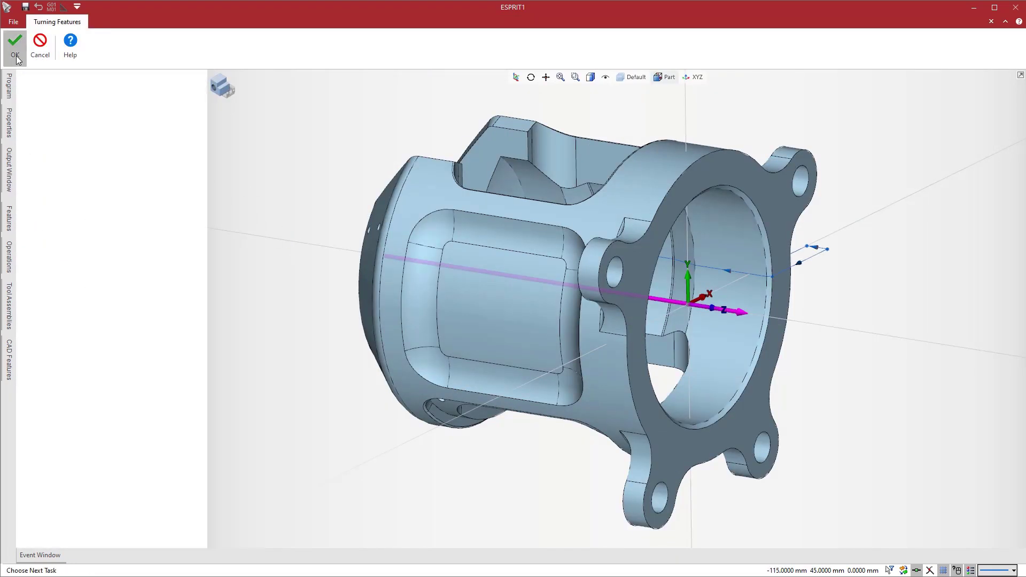
click(15, 46)
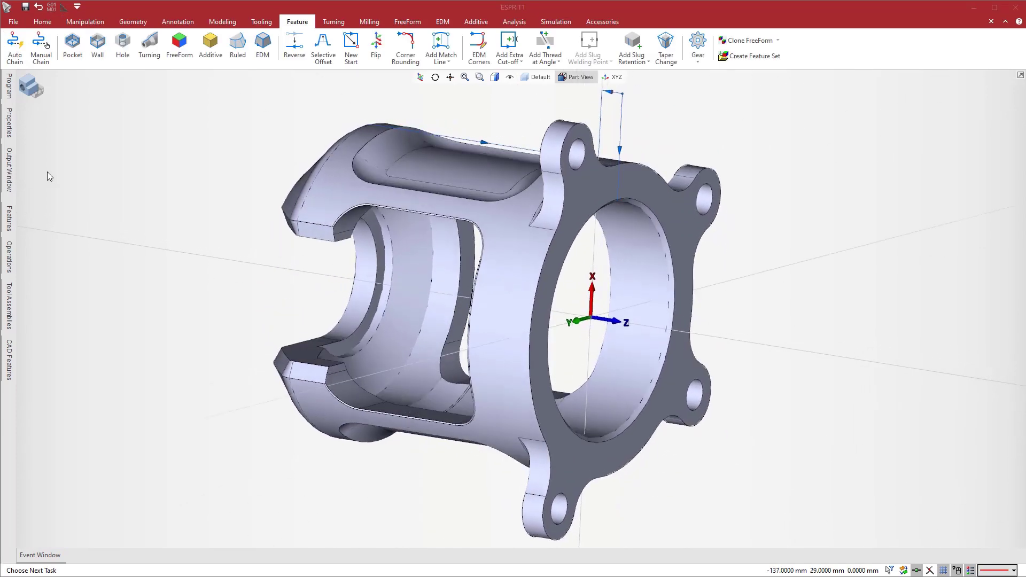
- Create a Turn Face contouring operation on 3 Front Face Contour with a -45° orientation angle
mouse_move(14, 227)
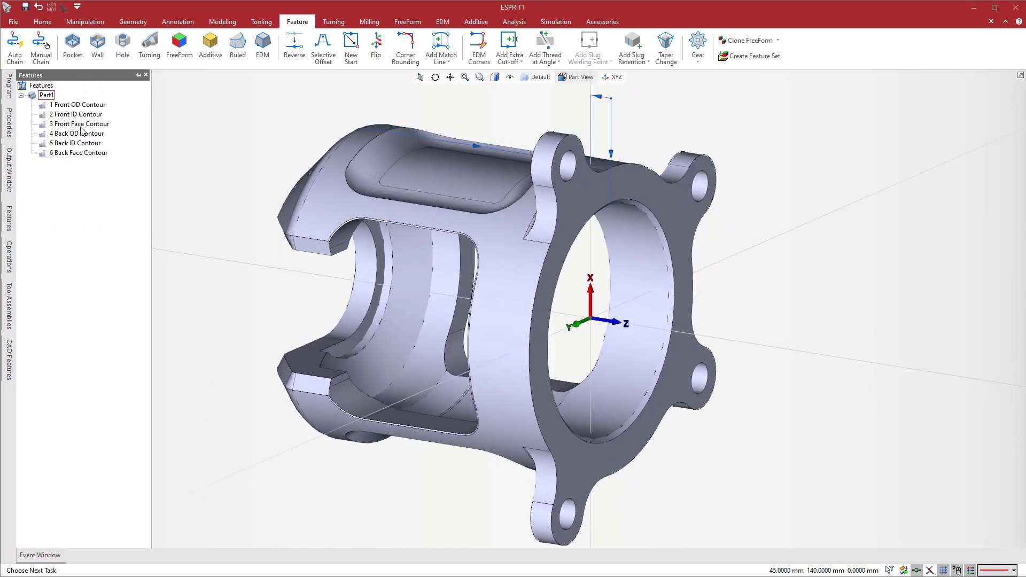
click(80, 124)
click(333, 21)
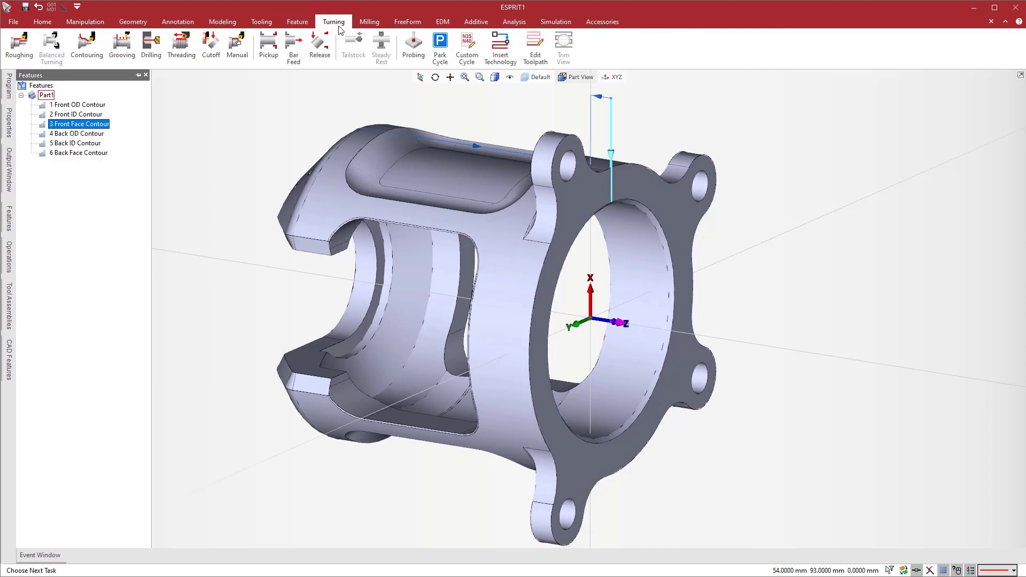
click(67, 50)
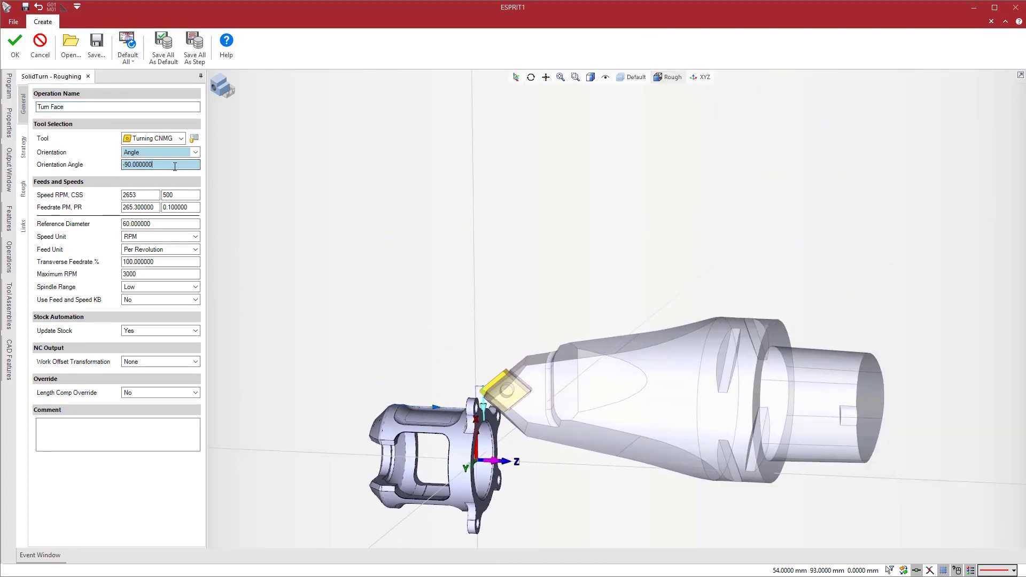
drag(177, 164, 108, 165)
text(-45)
key(Return)
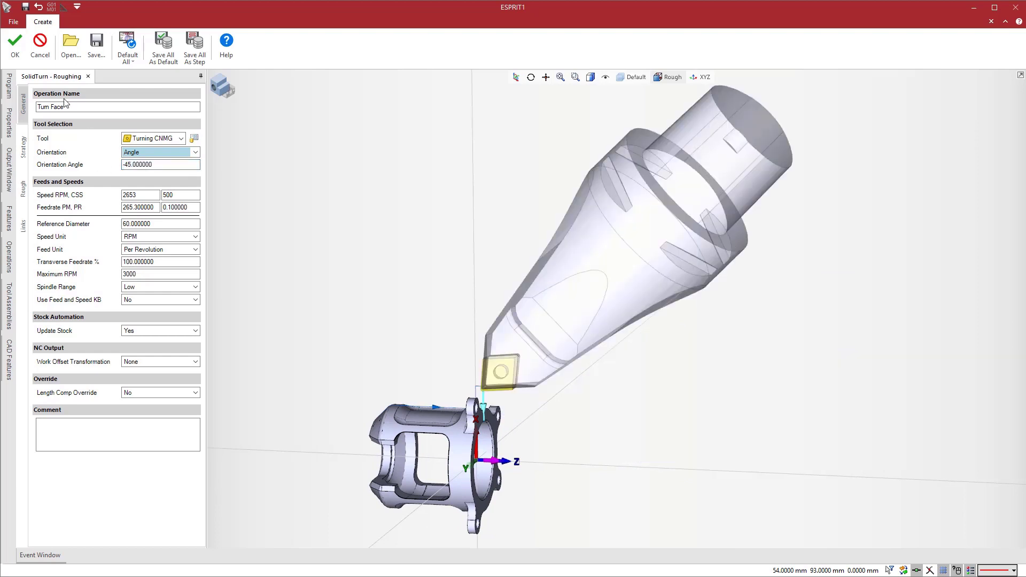
click(15, 45)
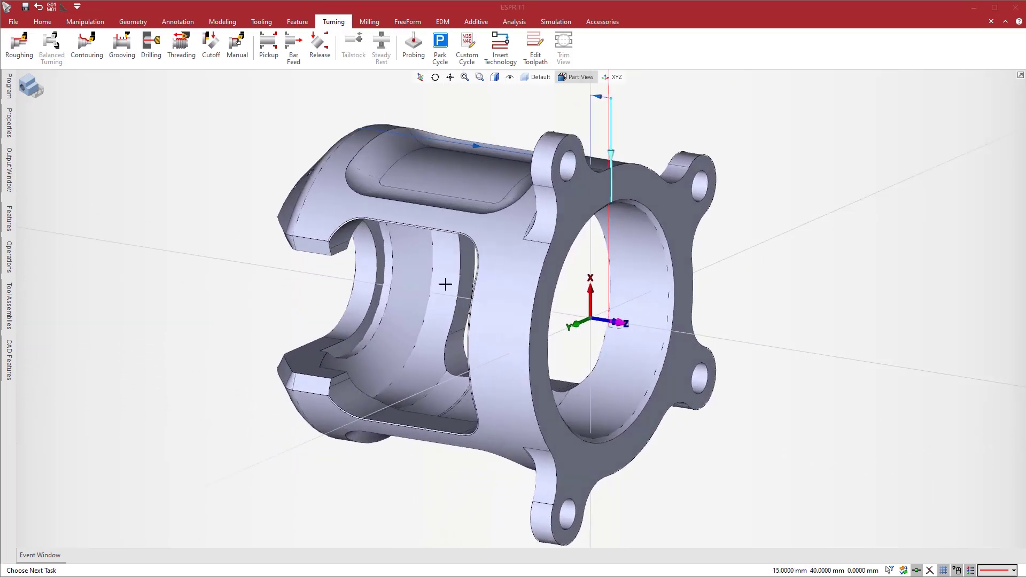
- Chain the flange's outer outline as 1 Chain and apply the 2_Mill OD Profile (XY).prc process
click(534, 295)
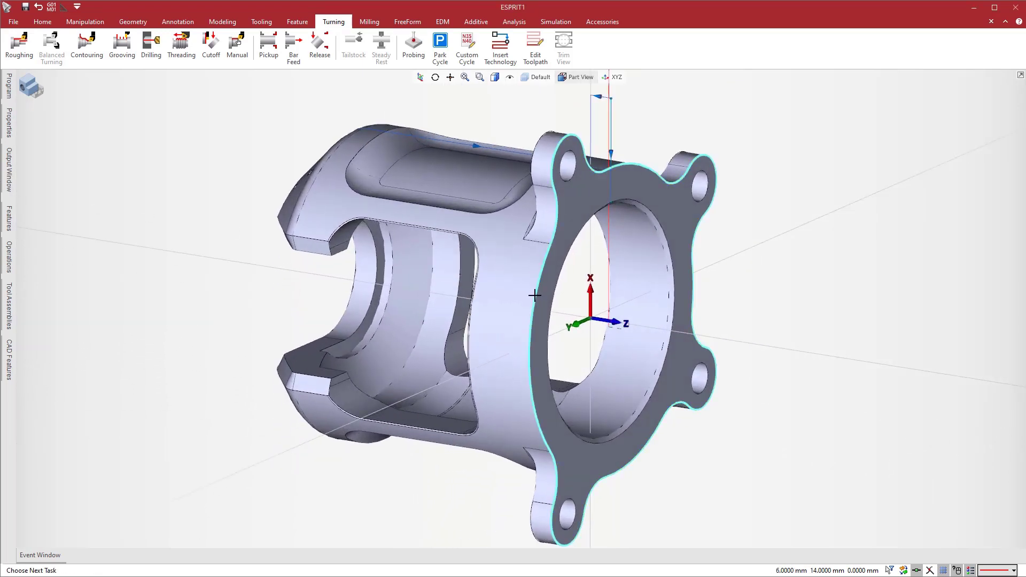
click(301, 22)
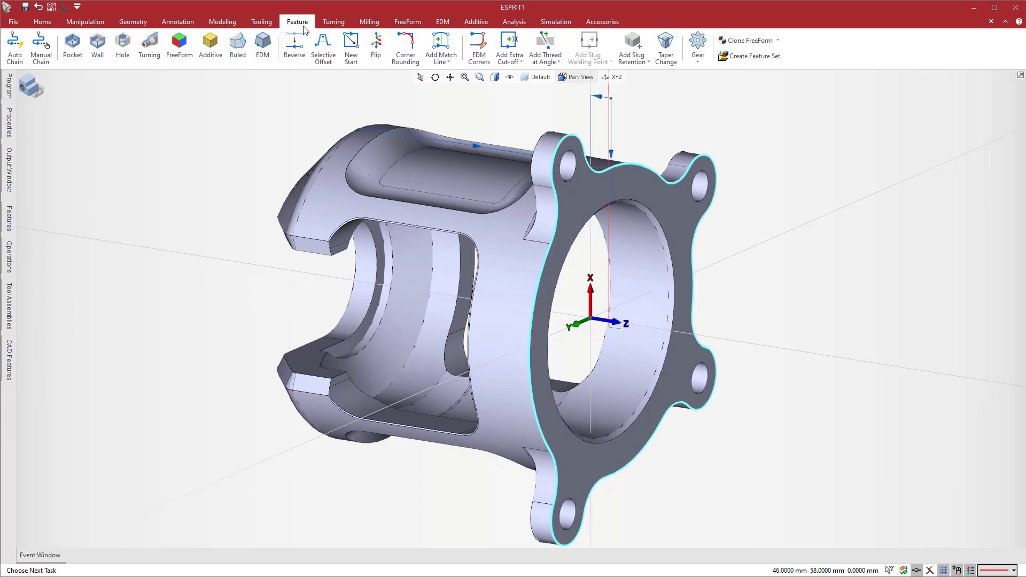
click(9, 218)
click(59, 105)
right_click(58, 104)
click(97, 277)
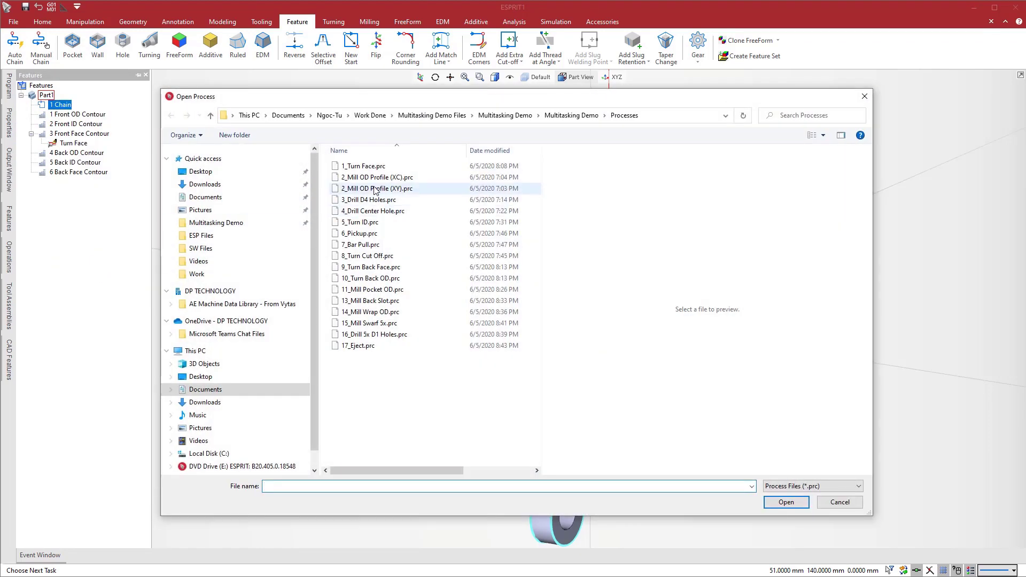
click(377, 189)
click(786, 502)
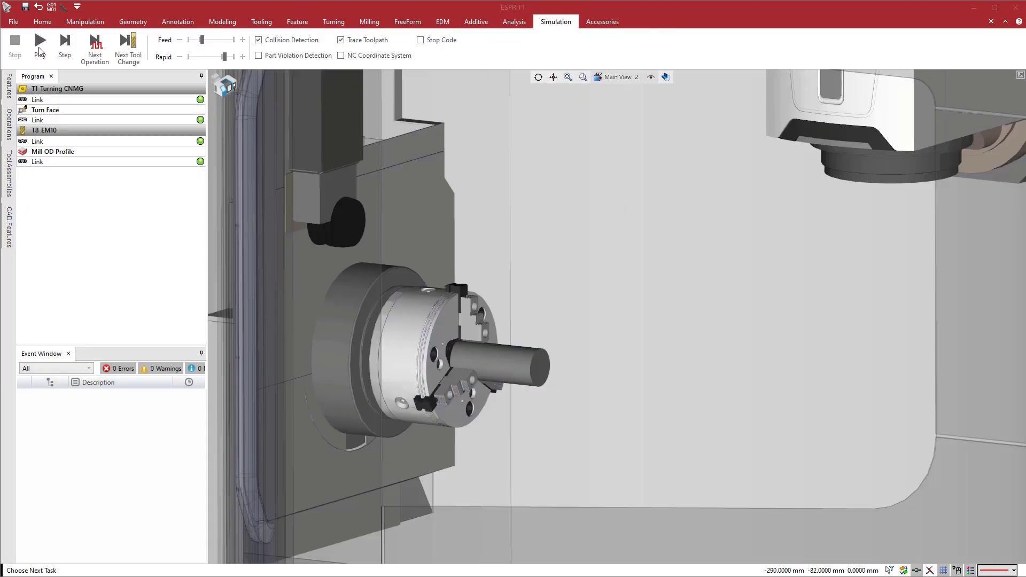
- Run the machine simulation until the X1 axis overtravel error, then stop it
click(40, 45)
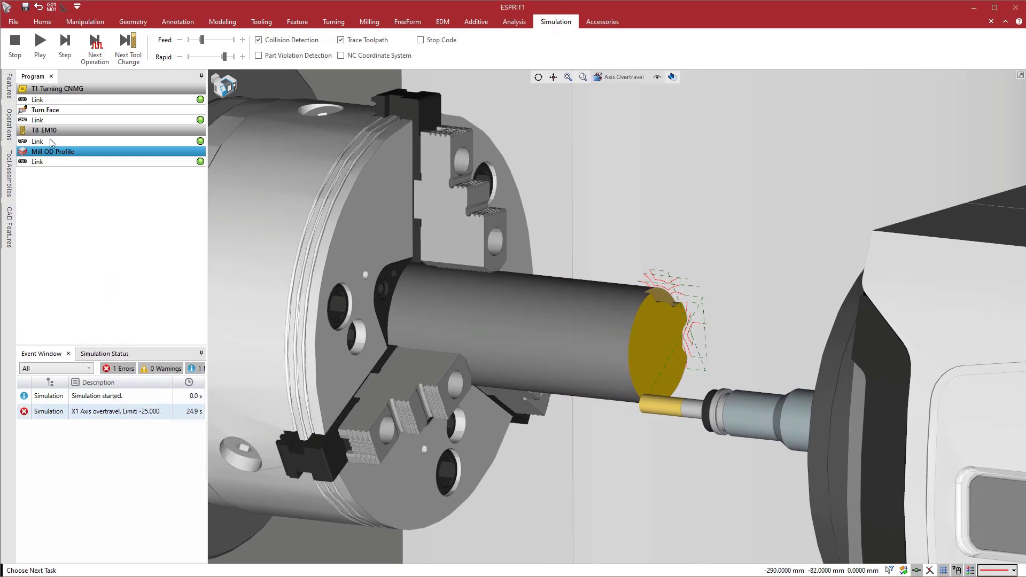
click(15, 46)
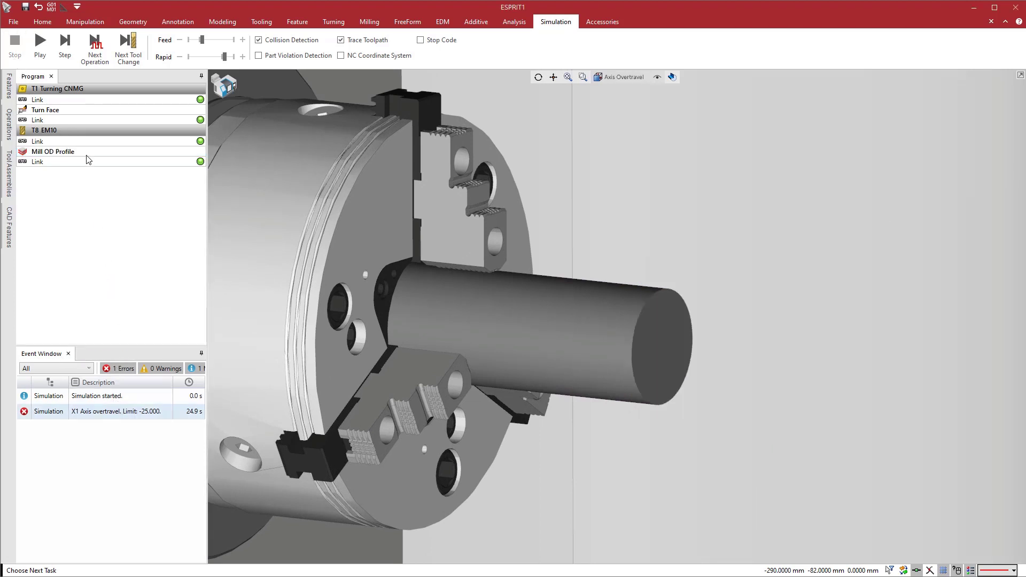
- Set Mill OD Profile's Rotary Machining and Polar Interpolation to Yes, then select the T8 EM10 step
click(92, 153)
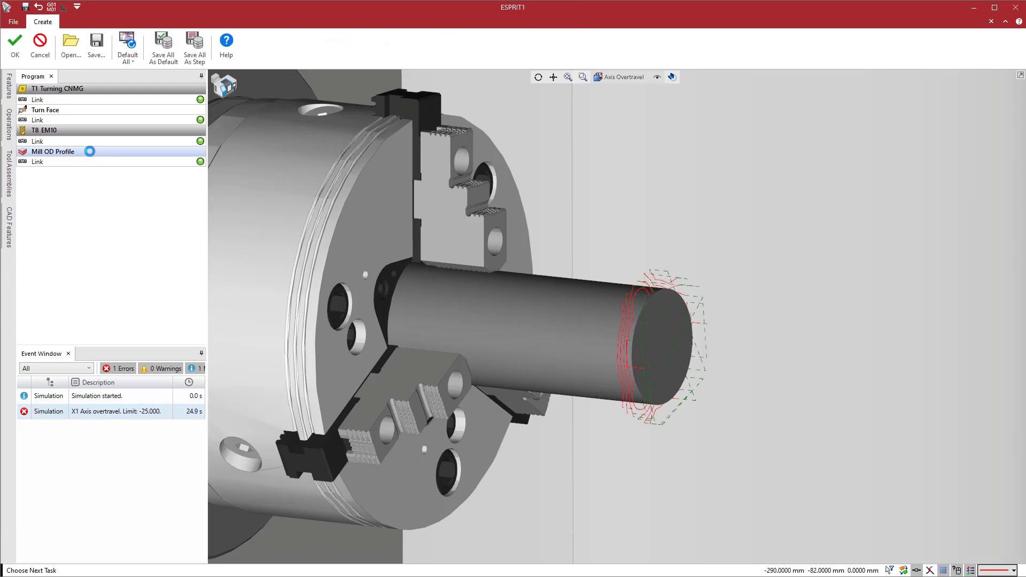
drag(198, 161, 197, 259)
click(132, 215)
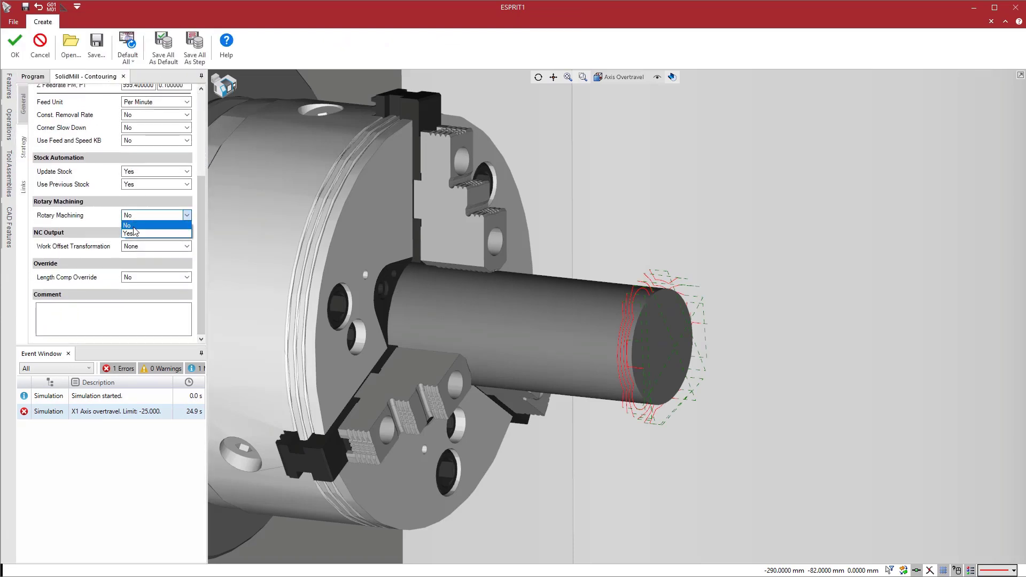
click(136, 234)
click(139, 228)
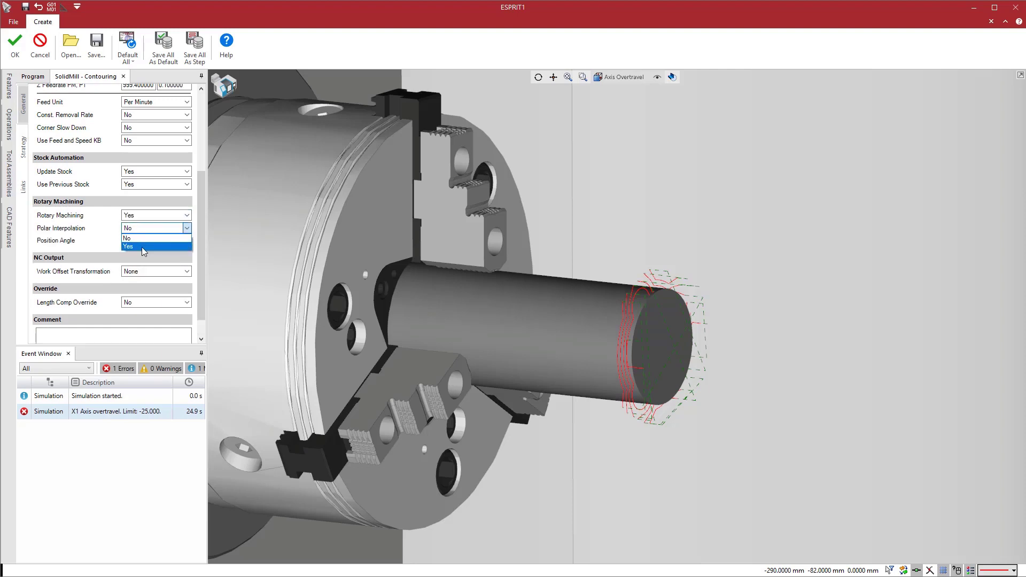
click(142, 247)
click(12, 56)
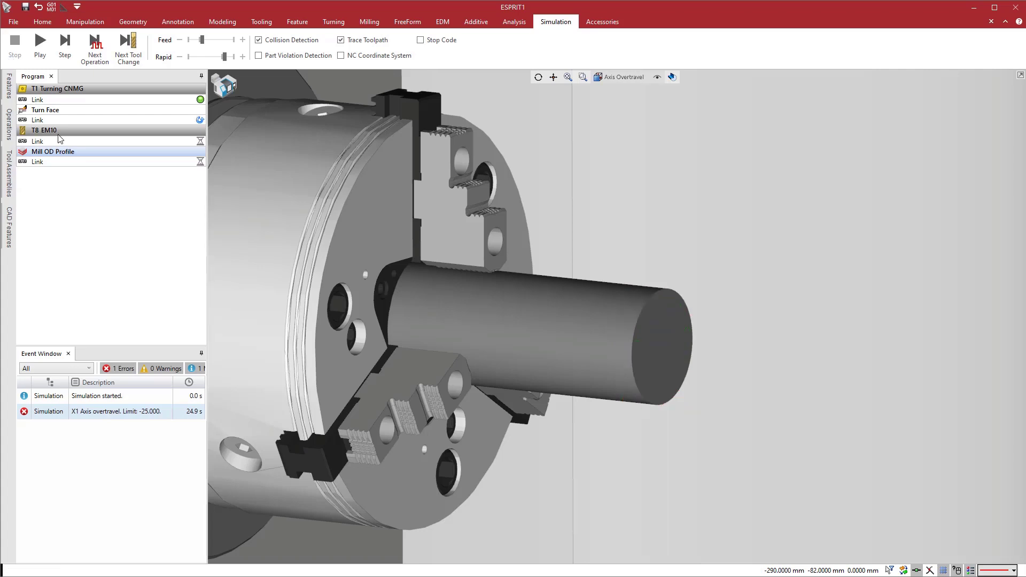
click(62, 141)
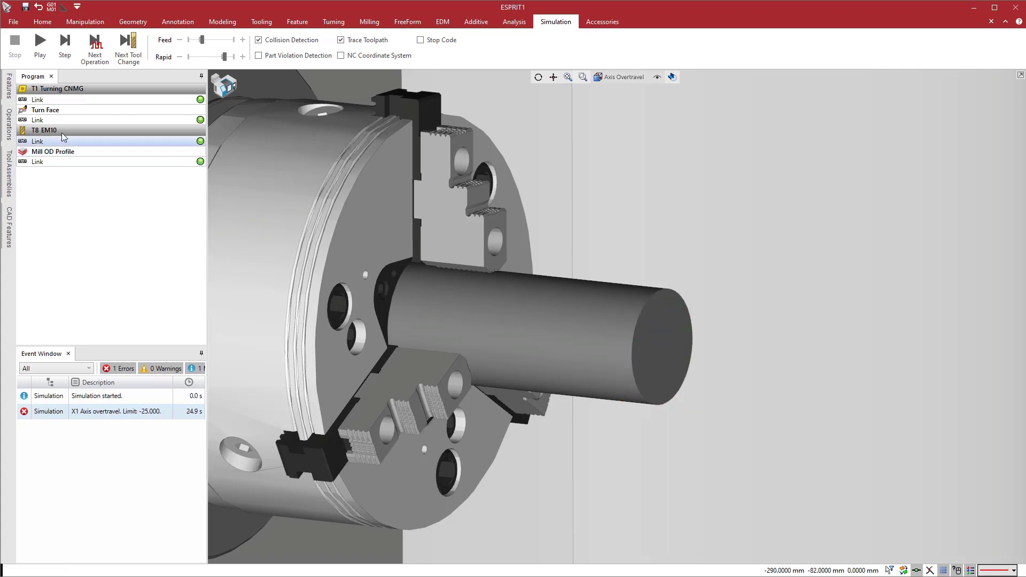
- Rerun the first-side simulation to 100% and exit Simulation mode with Esc
click(40, 48)
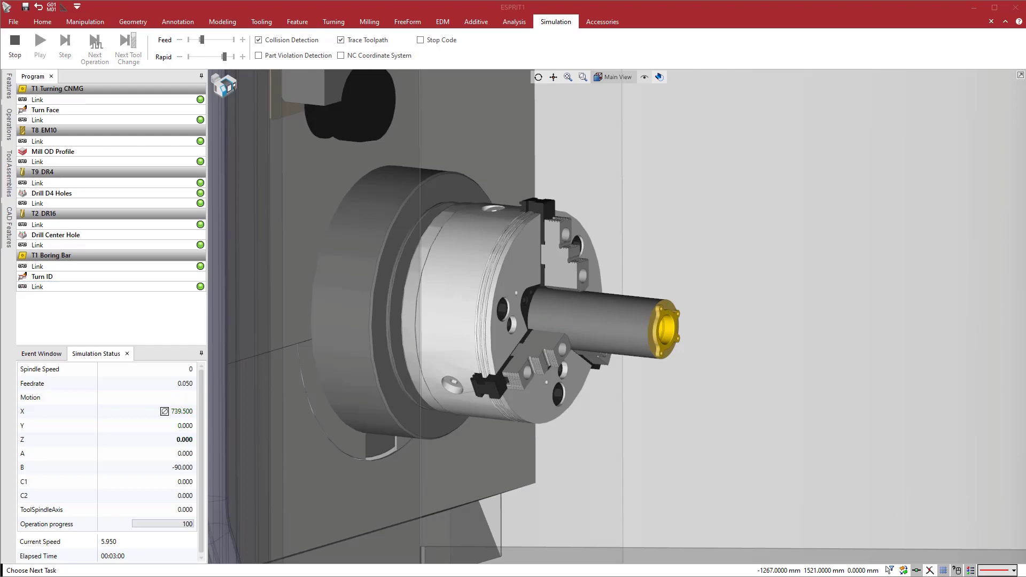
key(Escape)
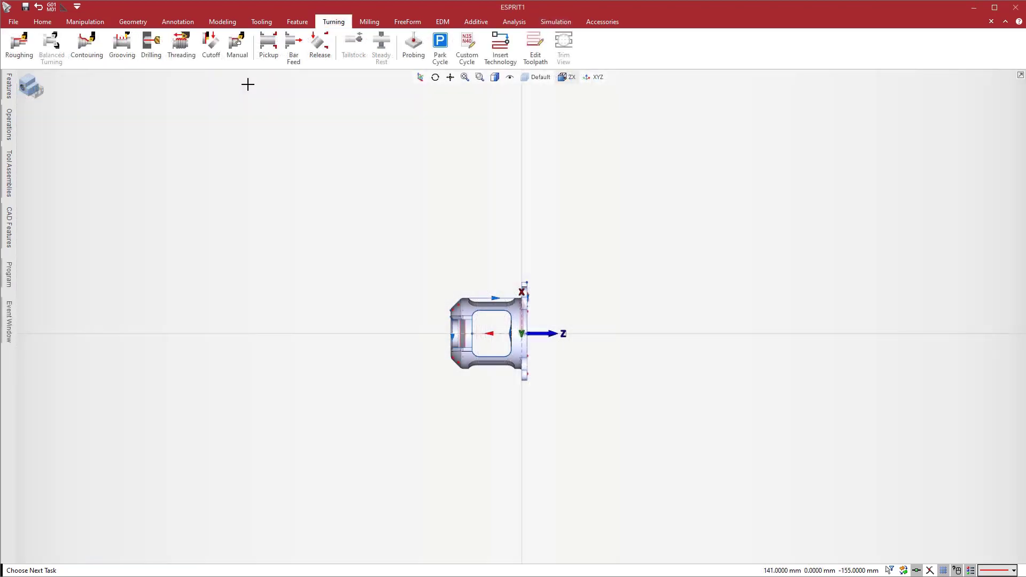
- Add a Turning Pickup operation using the sub-spindle SCHUNK-ROTA chuck as fixture
click(265, 62)
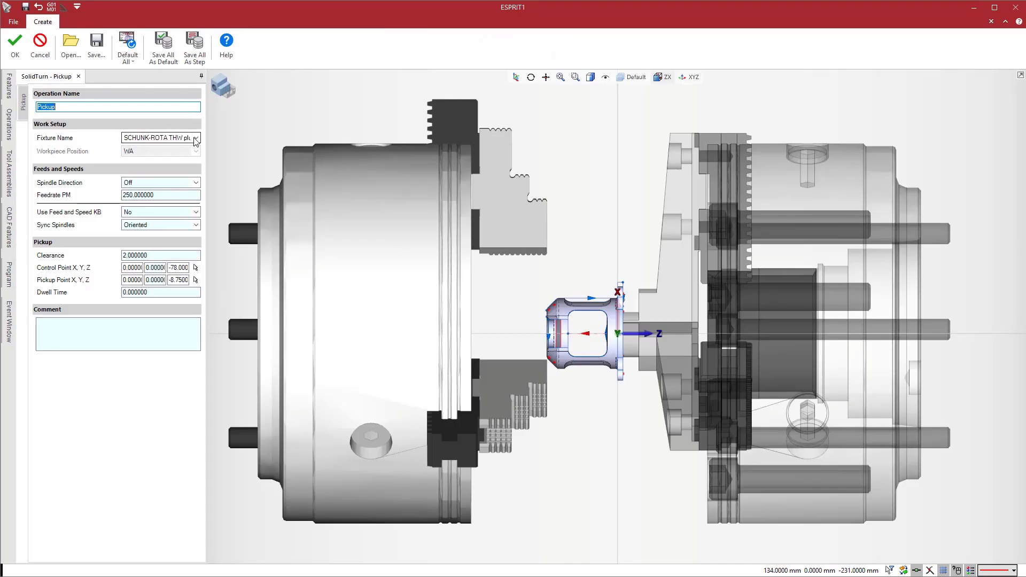
click(190, 156)
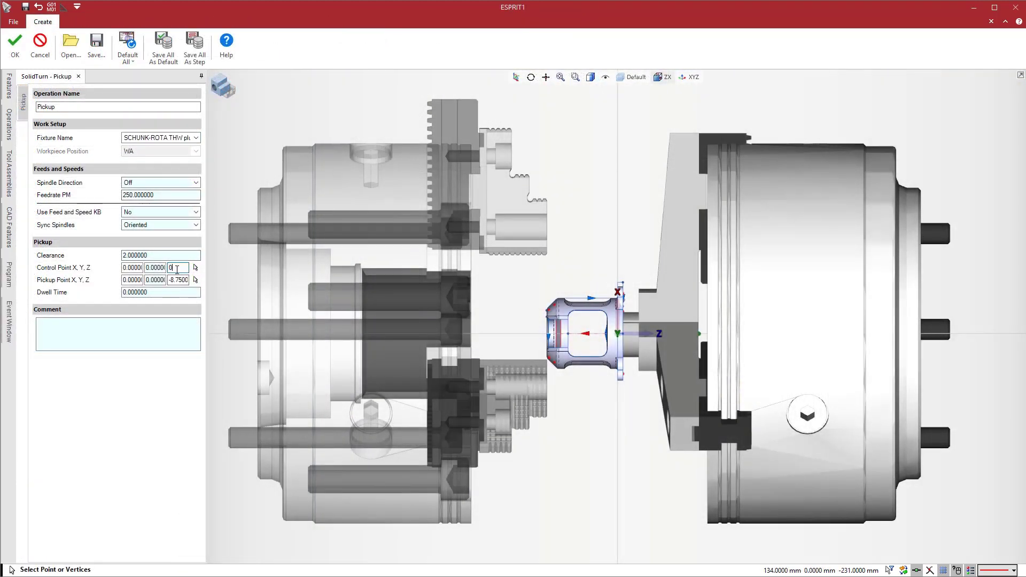
click(11, 55)
- Add a Bar Pull bar-feed operation with a feed length of 60
click(267, 129)
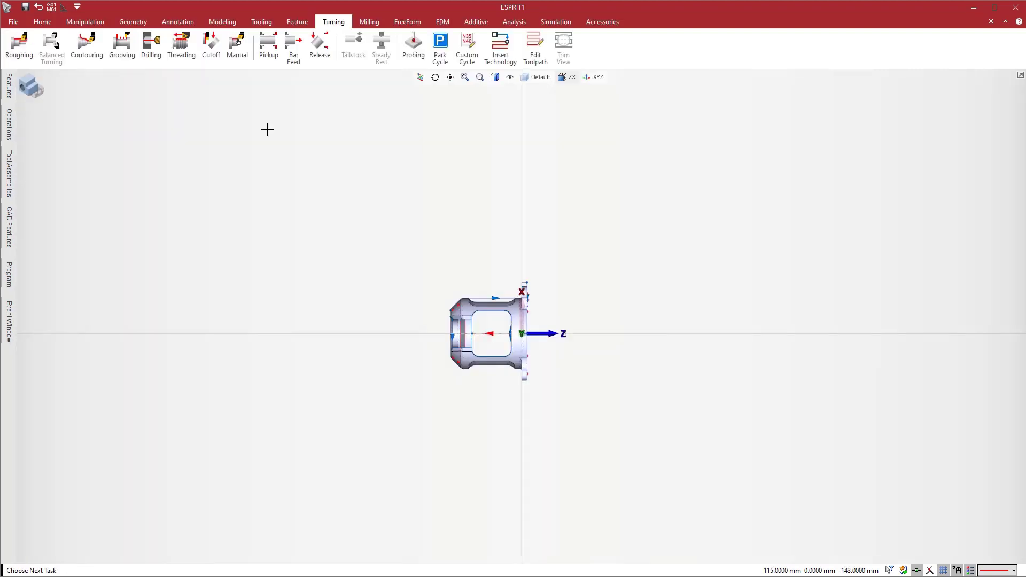
click(296, 51)
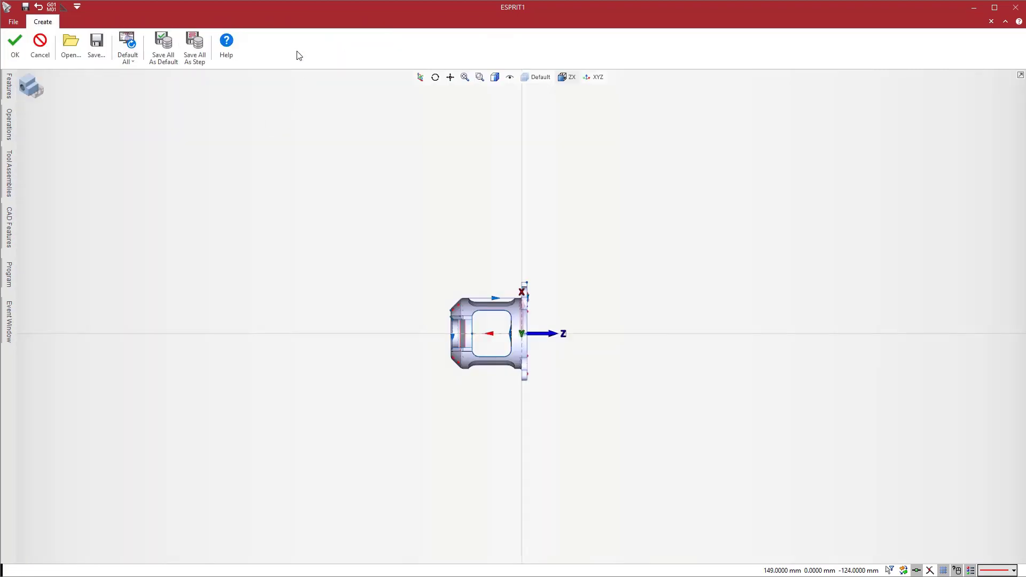
click(196, 138)
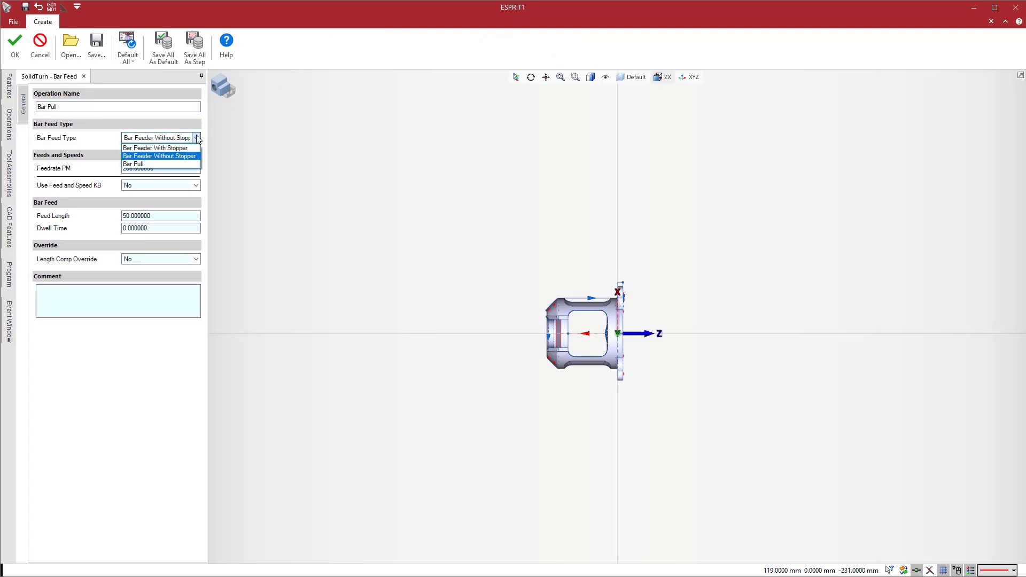
click(187, 164)
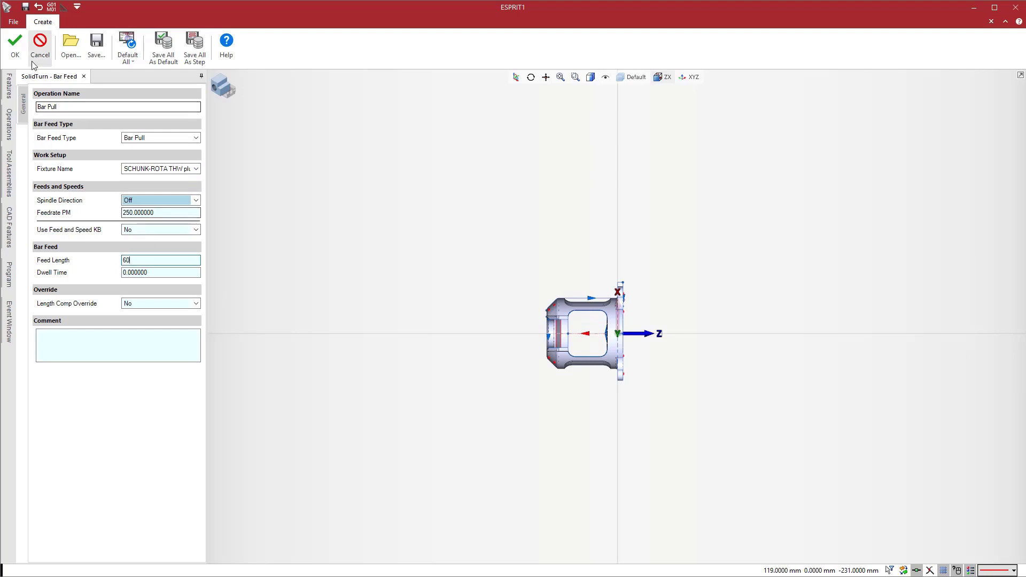
click(15, 46)
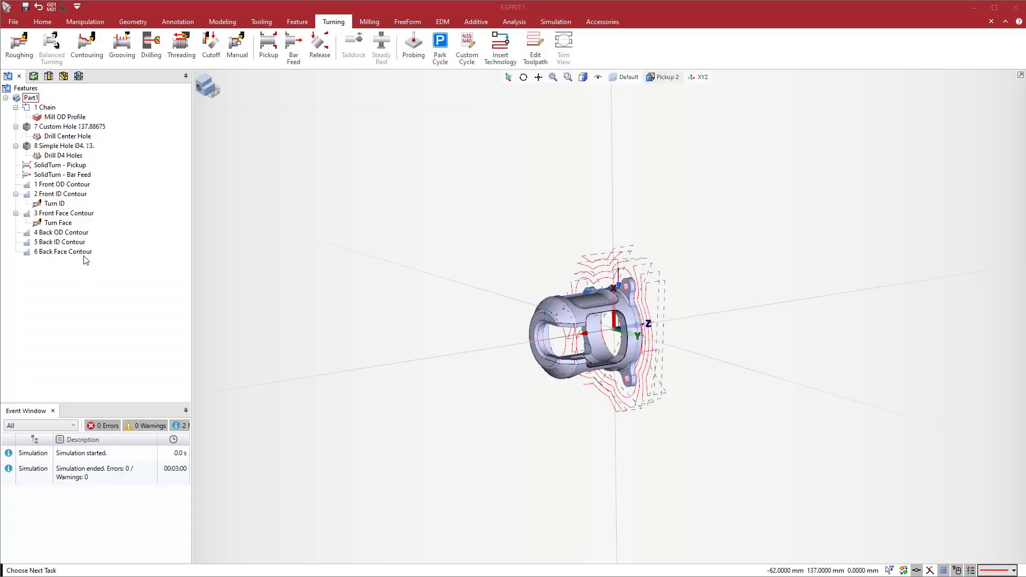
- Apply the 8_Turn Cut Off.prc process to the 6 Back Face Contour
right_click(86, 255)
click(134, 427)
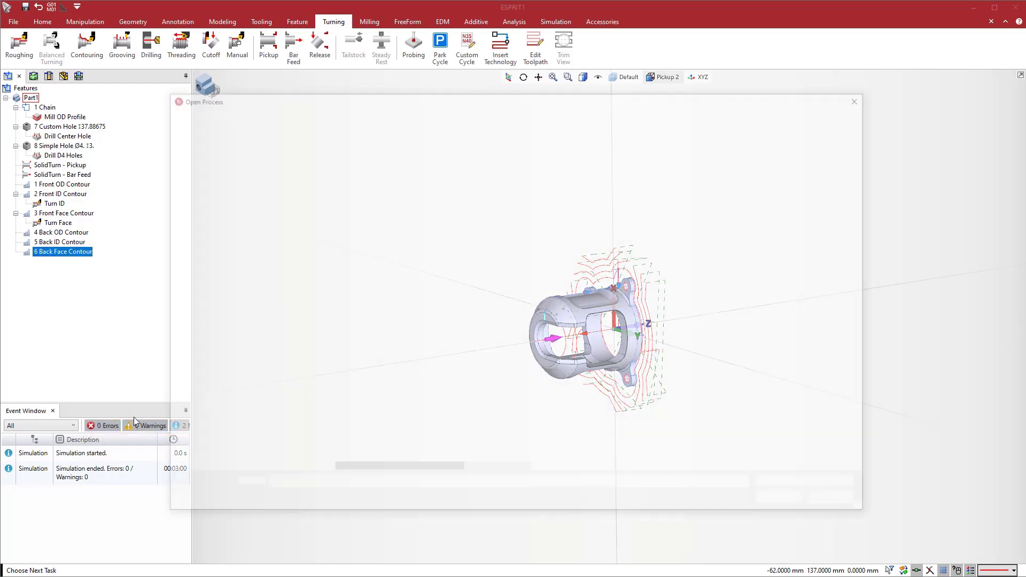
click(344, 257)
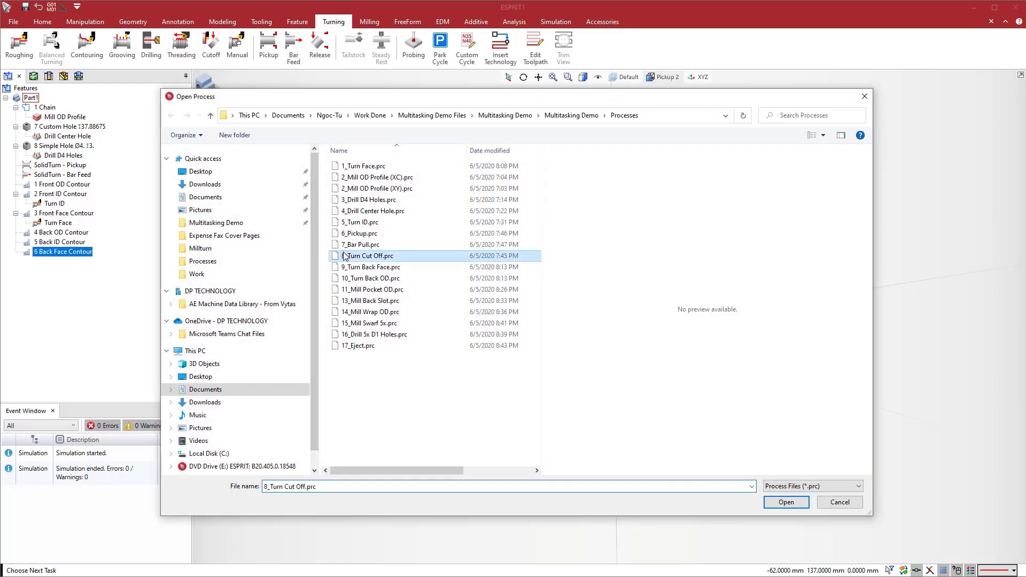
click(786, 502)
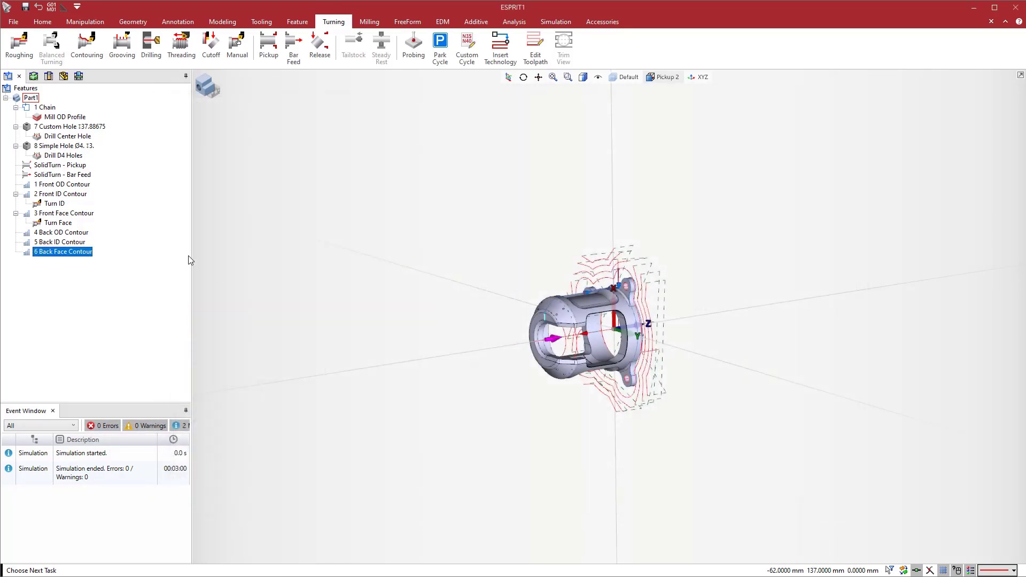
- Show the Operations list and simulate until the collision appears, then stop the simulation
click(79, 76)
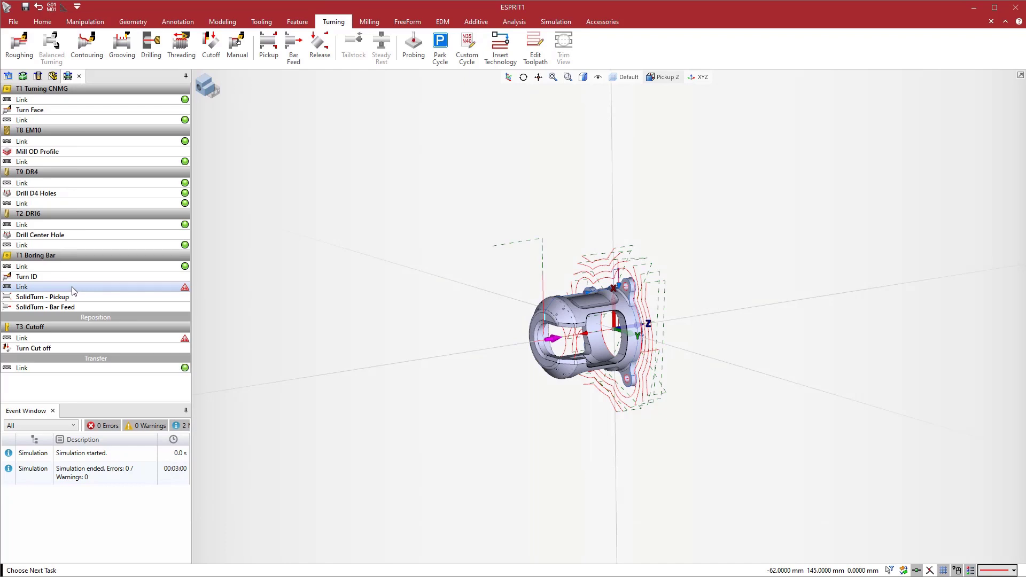
click(555, 22)
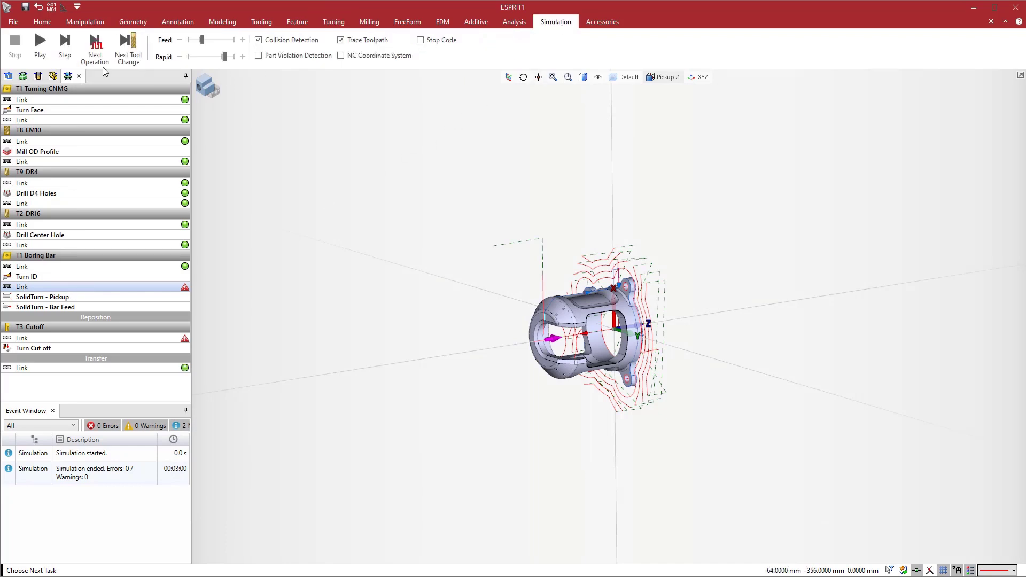
click(38, 48)
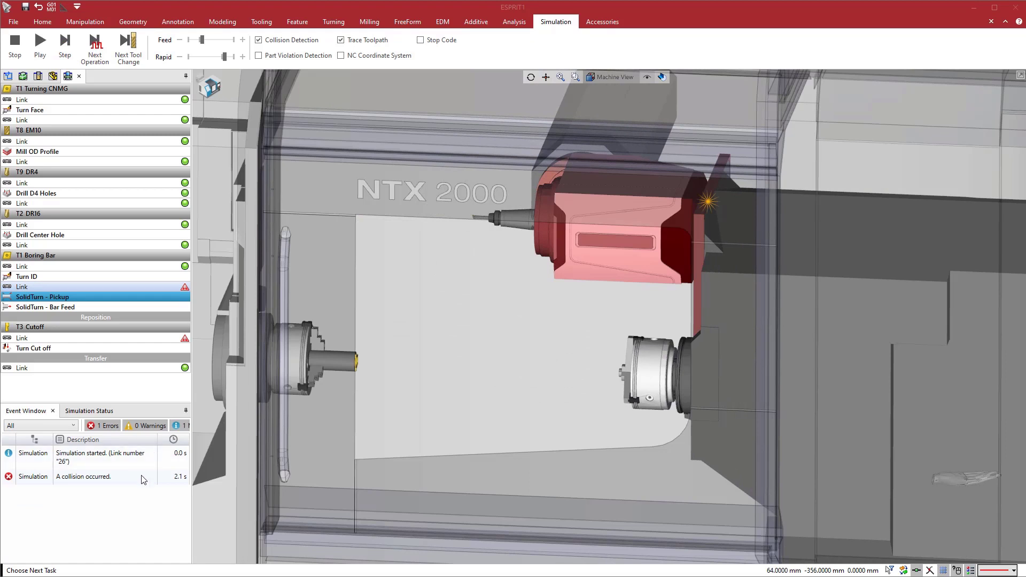
click(143, 478)
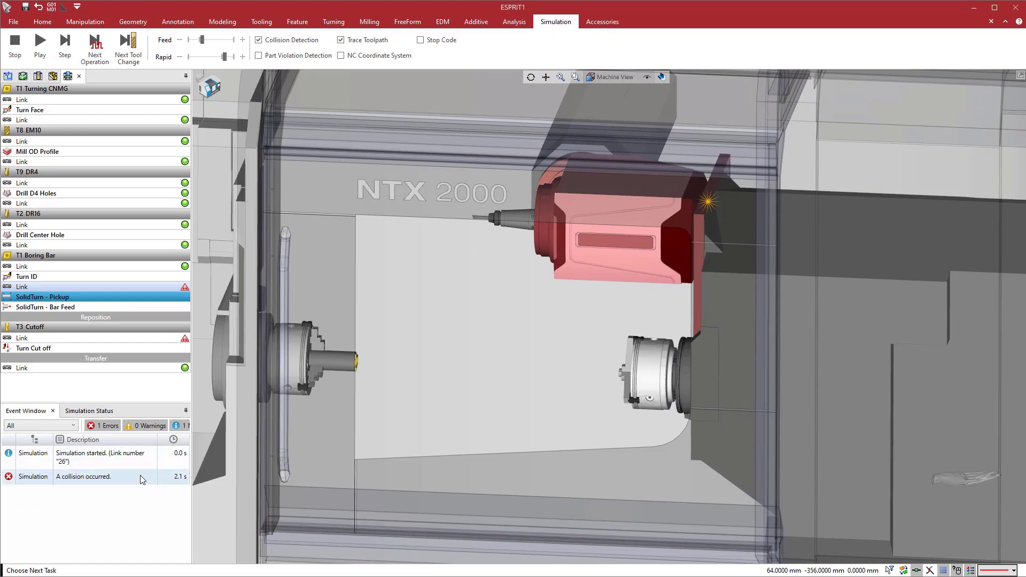
click(16, 51)
- Move the T3 Cutoff tool change above SolidTurn - Pickup and replay the simulation
drag(92, 326, 97, 300)
drag(78, 344, 89, 306)
click(39, 46)
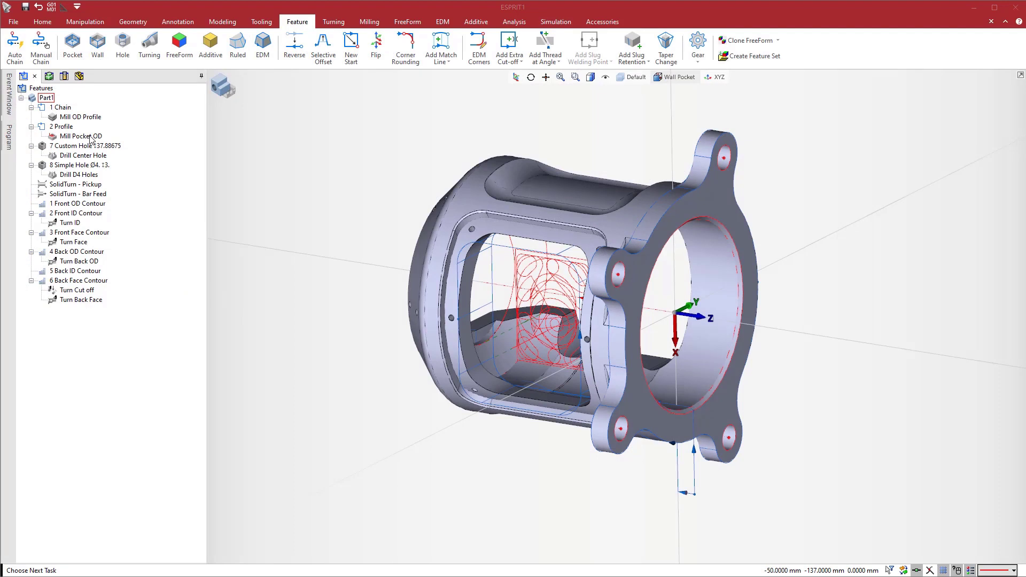
- Rotate-copy Mill Pocket OD with Create Copies Yes, 2 instances, 180° between copies
click(90, 137)
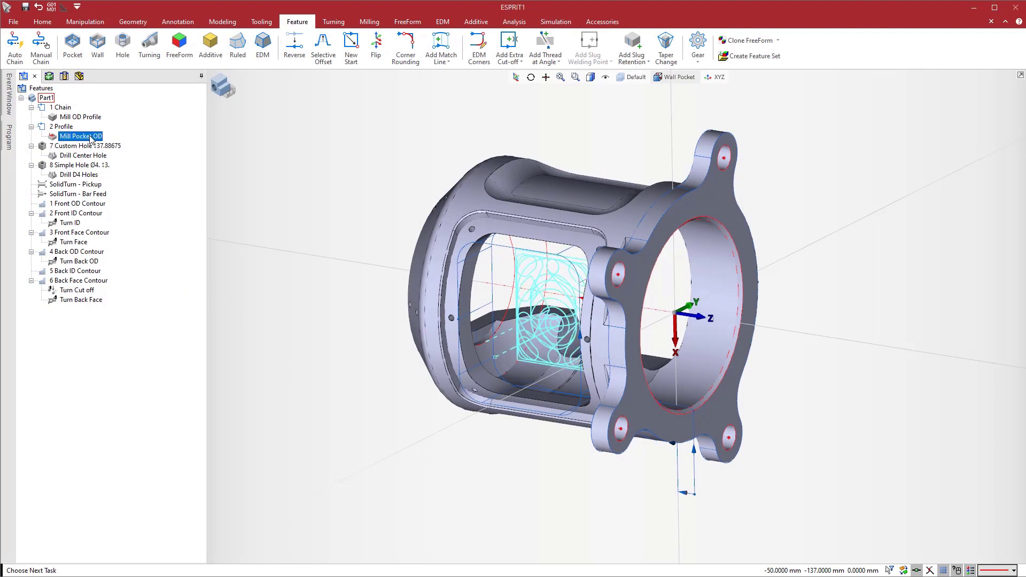
click(88, 21)
click(144, 56)
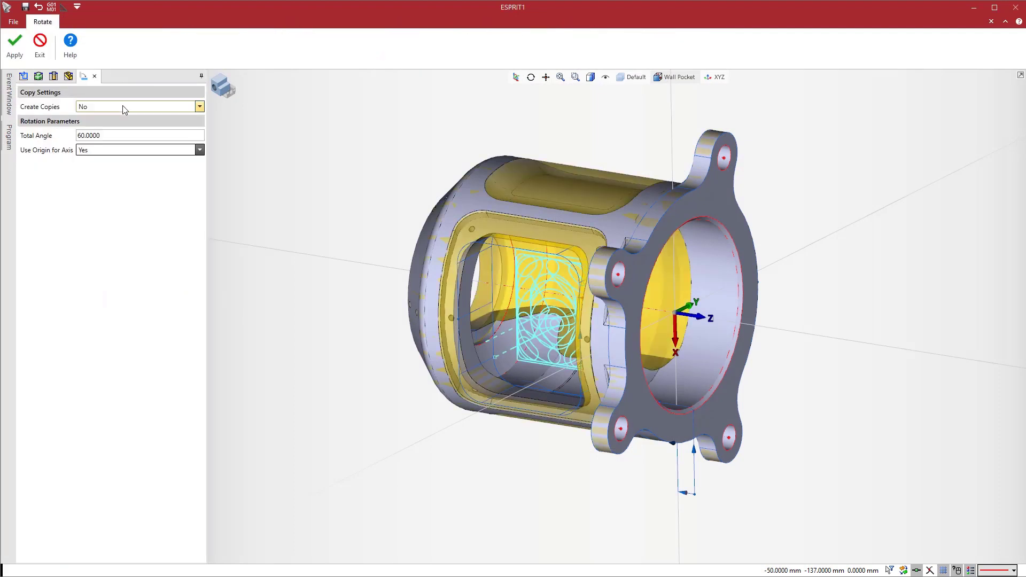
click(119, 132)
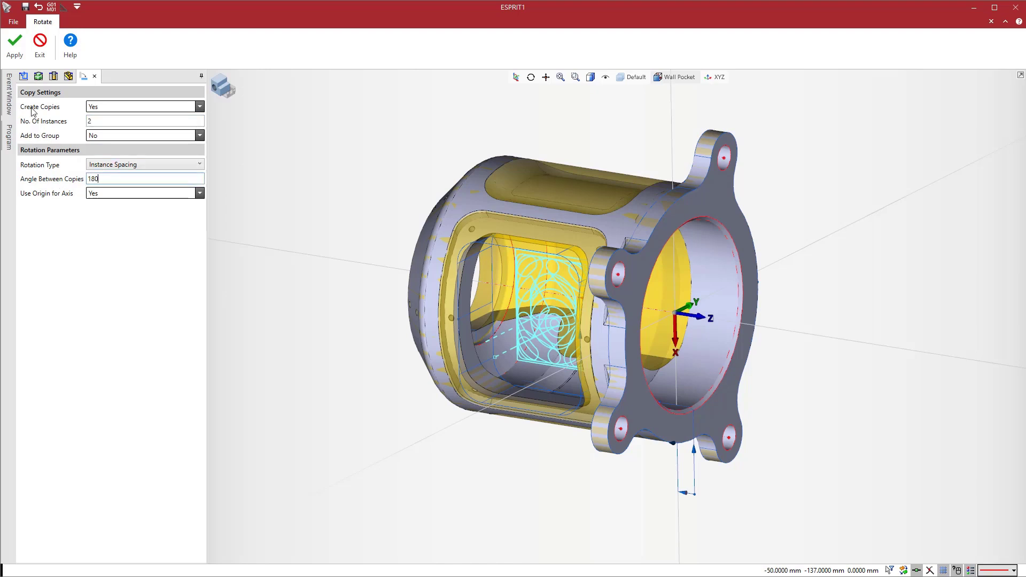
click(40, 57)
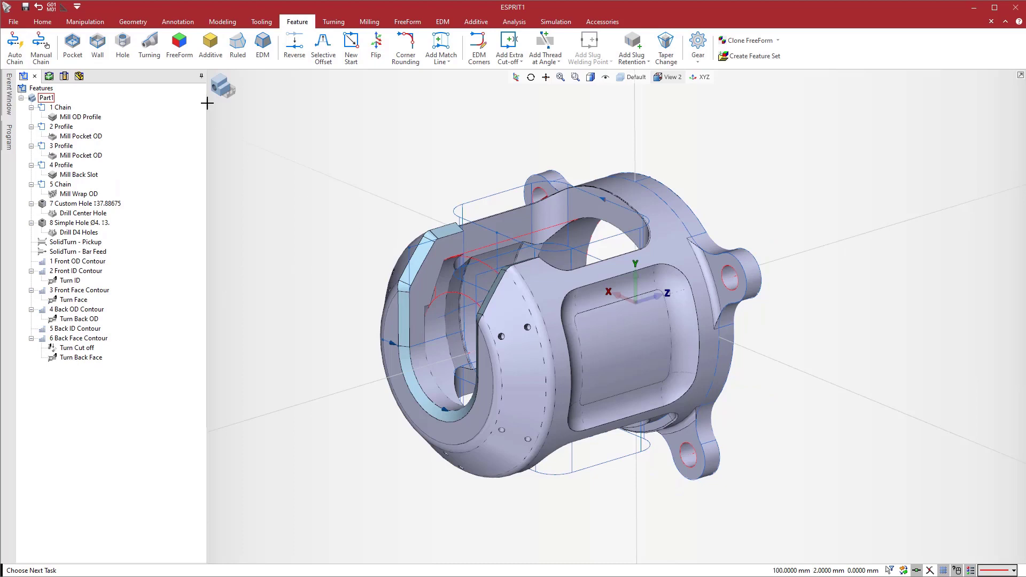
- Create a FreeForm feature from the slot side faces and add a Mill Swarf 5x operation
click(179, 47)
click(14, 51)
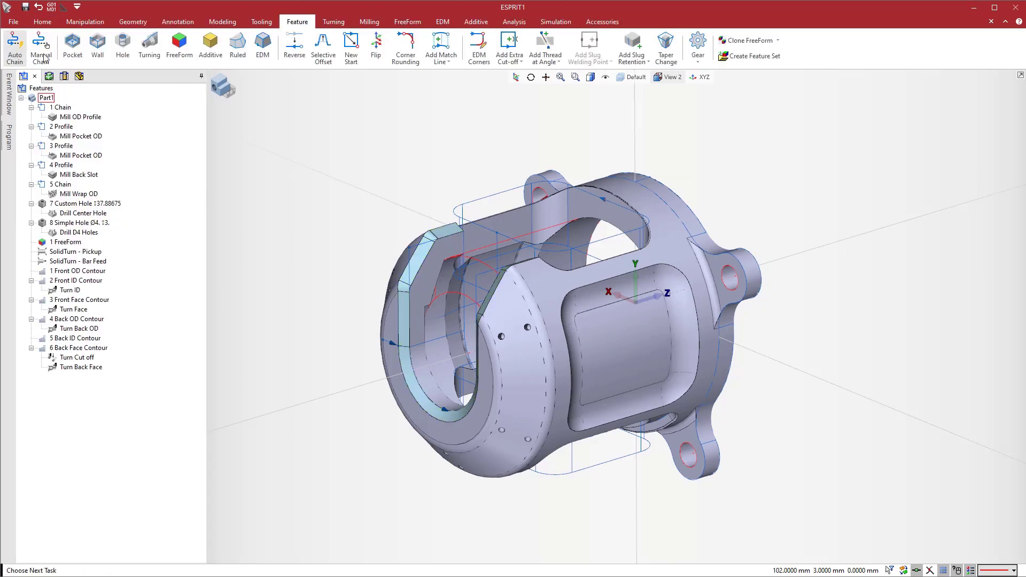
click(56, 242)
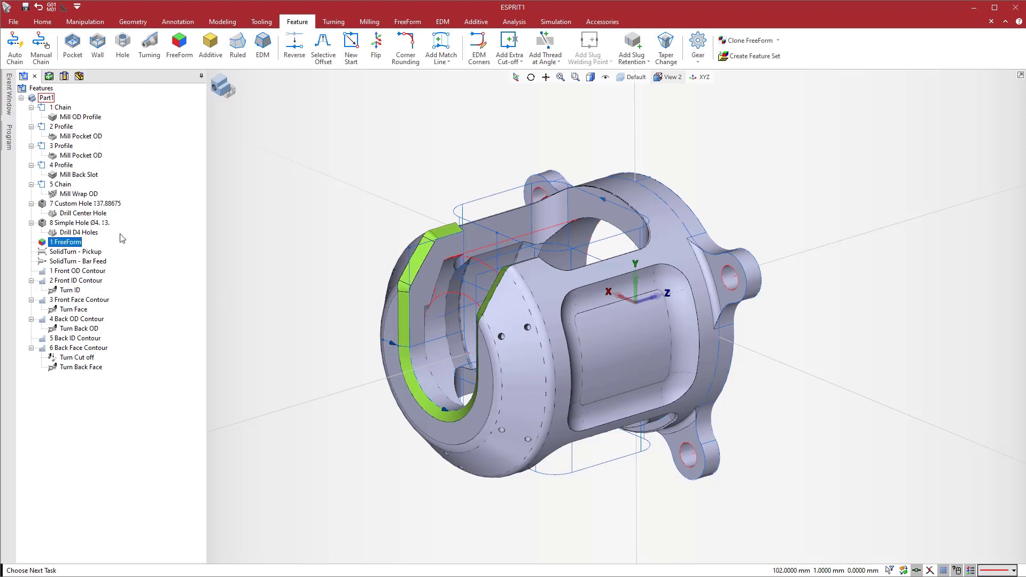
click(408, 22)
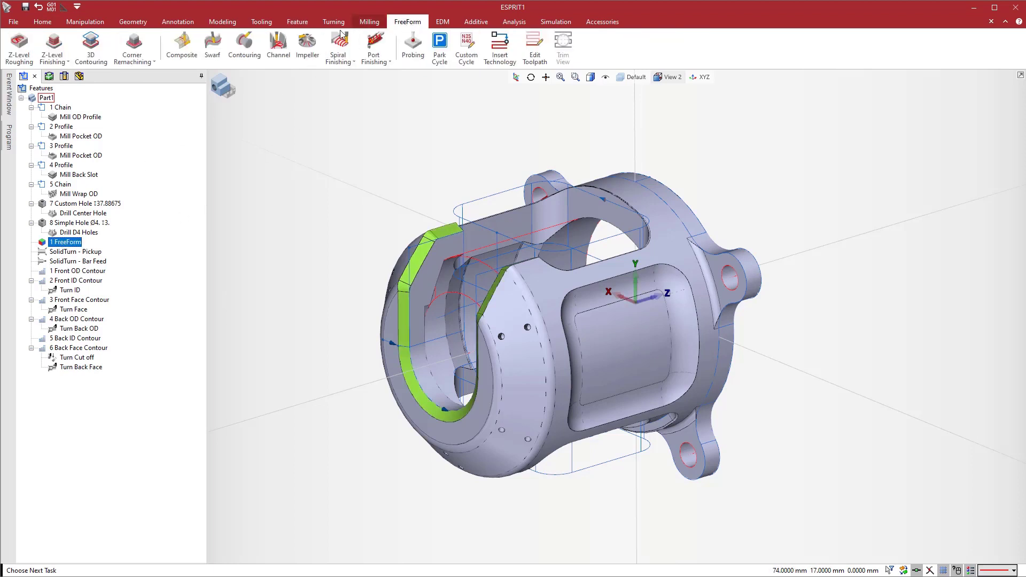
click(212, 48)
click(17, 47)
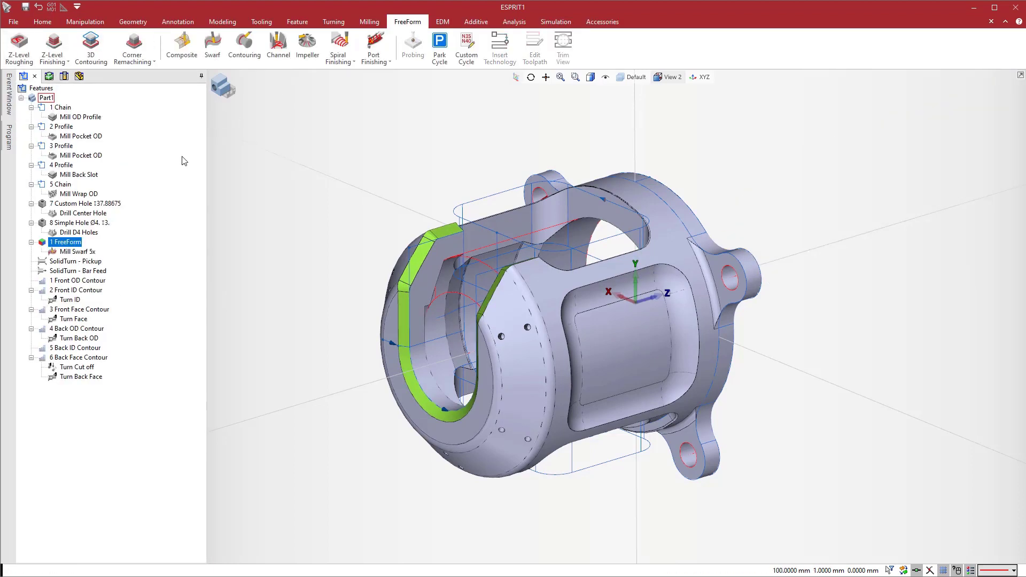
- Display the Mill Swarf 5x toolpath together with the tool
click(78, 252)
click(514, 22)
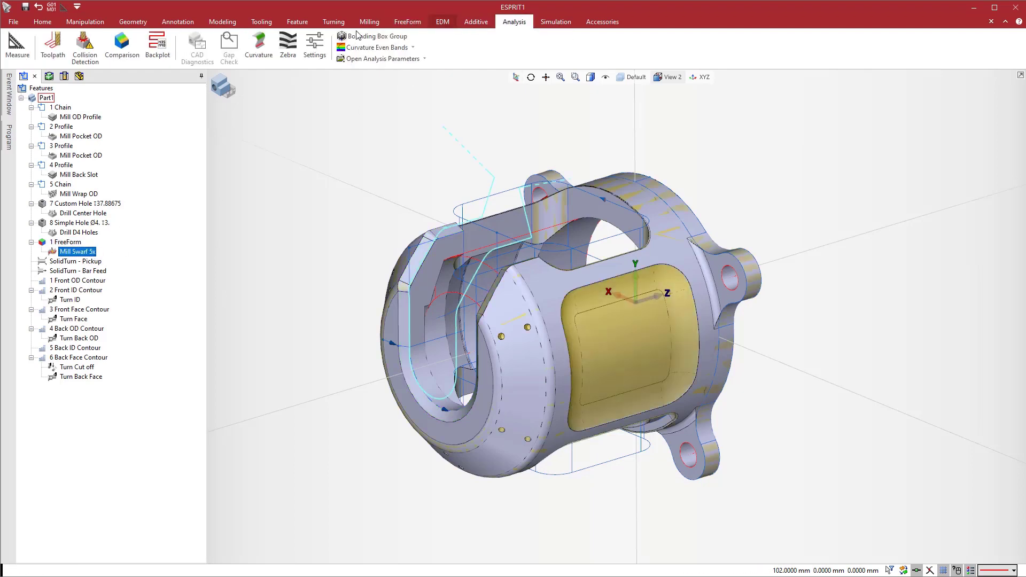
click(58, 53)
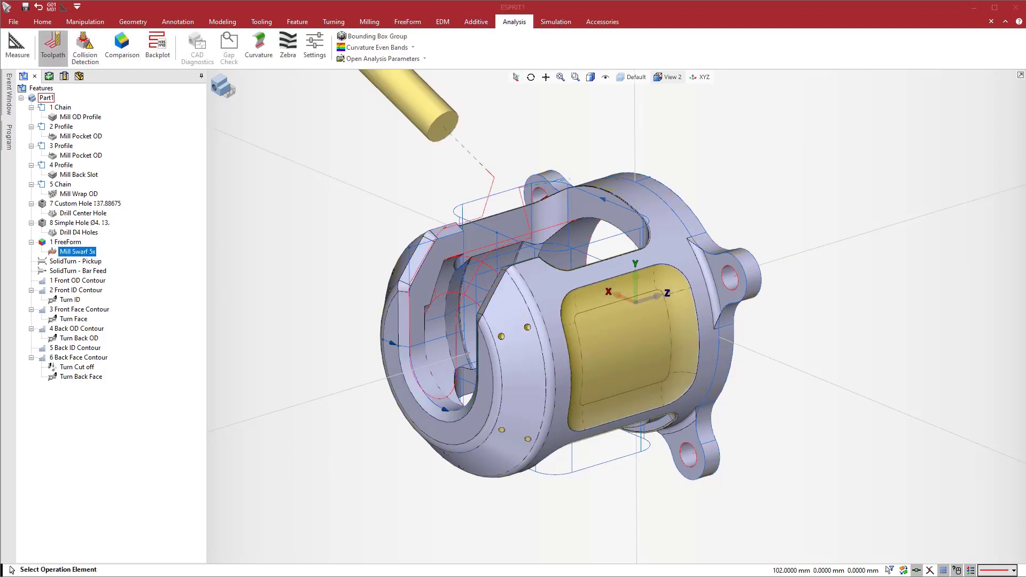